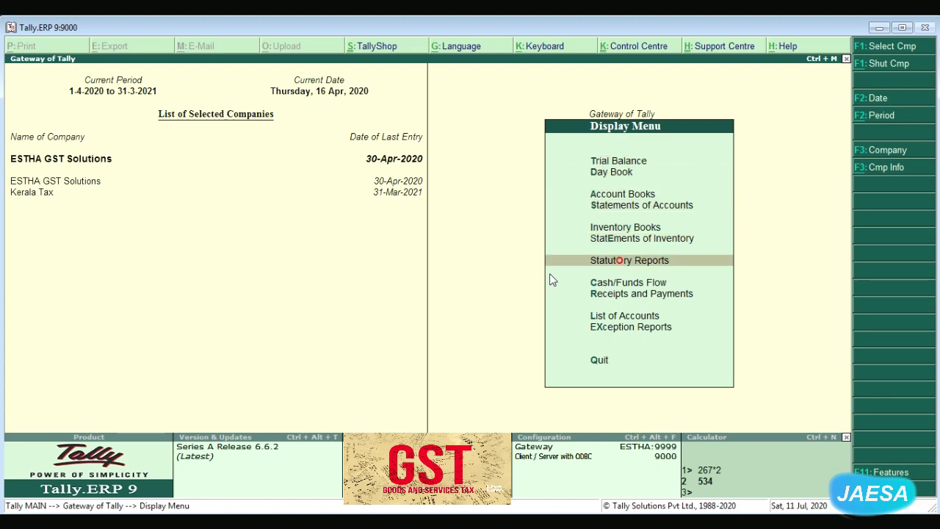
- Open the GSTR-1 return from the GST section of the statutory reports
key(Return)
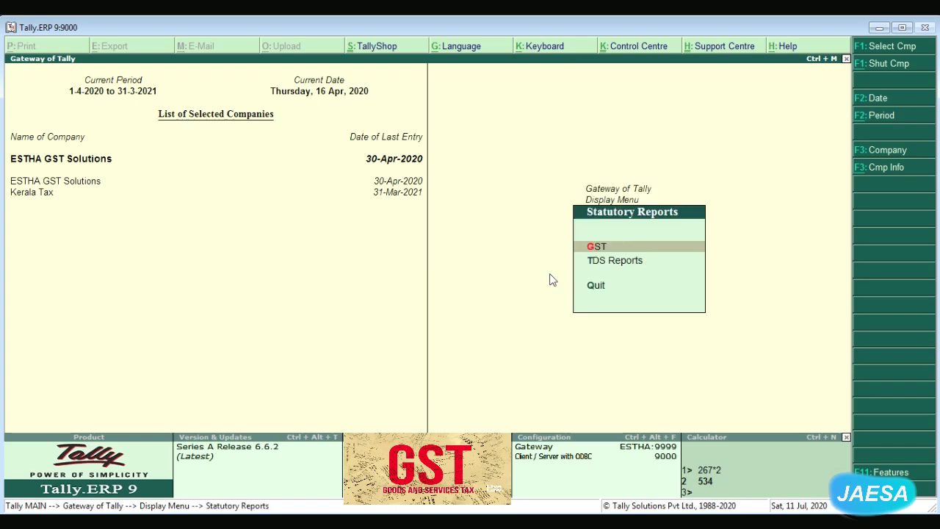
key(Return)
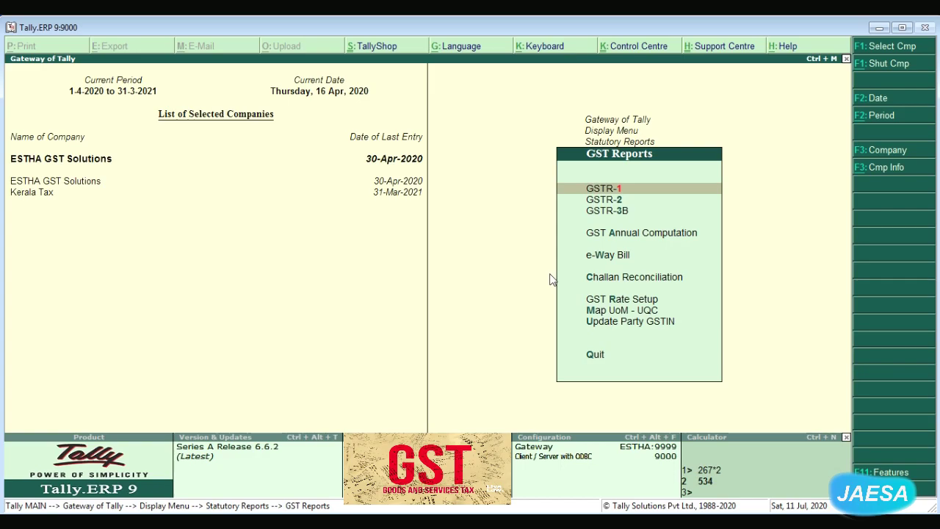
key(Return)
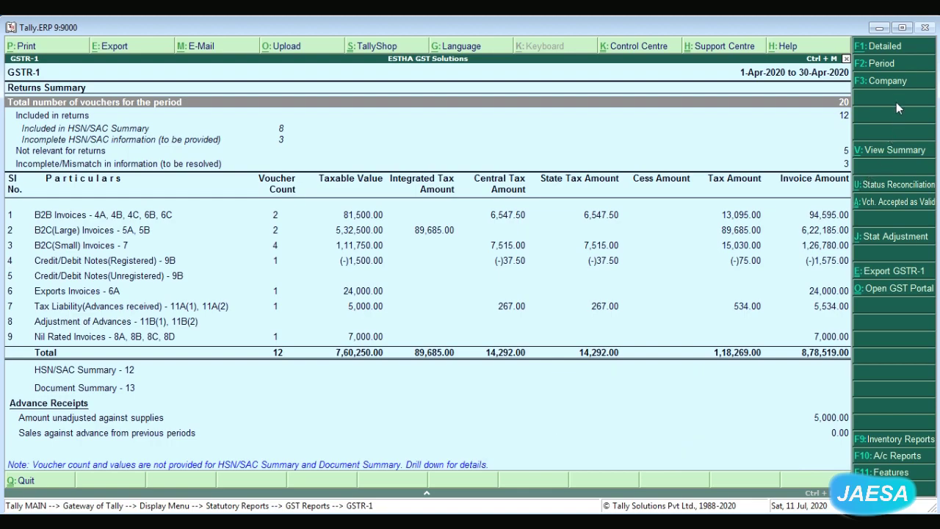
- Check the GSTR-1 period settings and view the voucher statistics behind the total number of vouchers
click(881, 64)
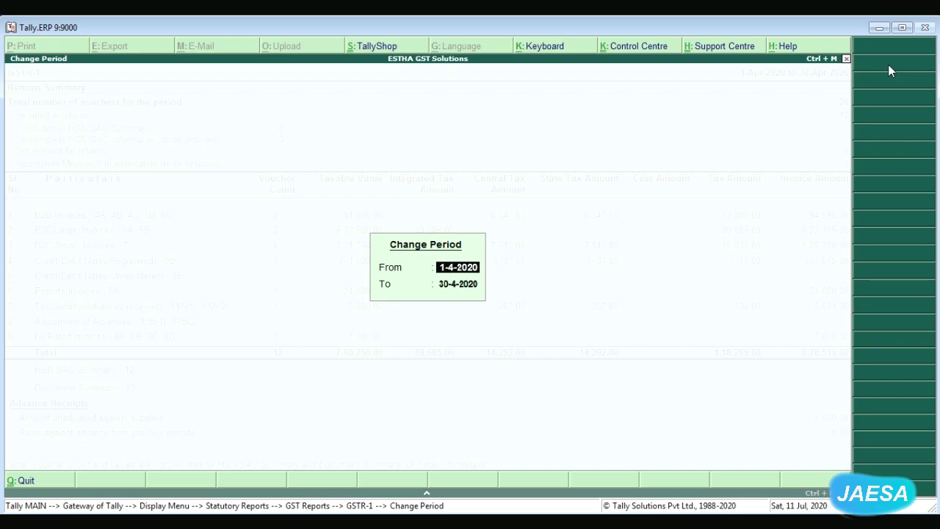
key(Escape)
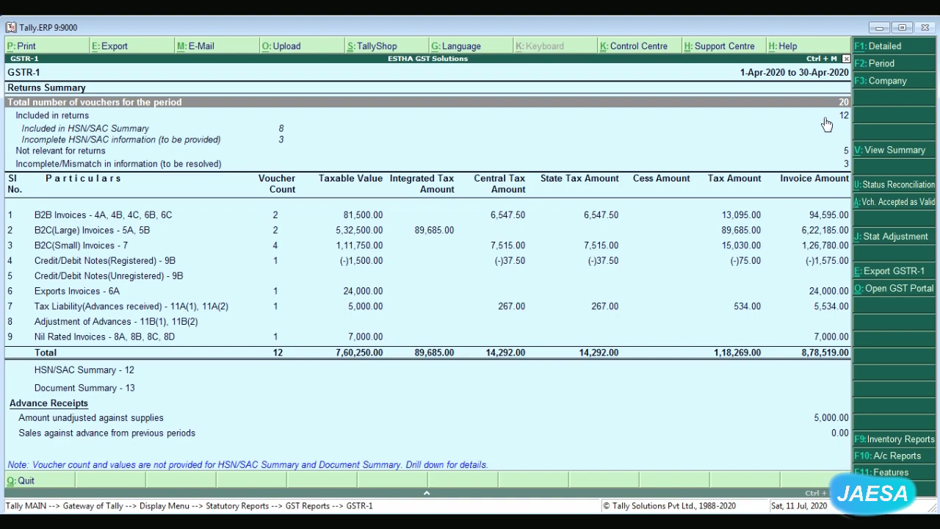
key(Return)
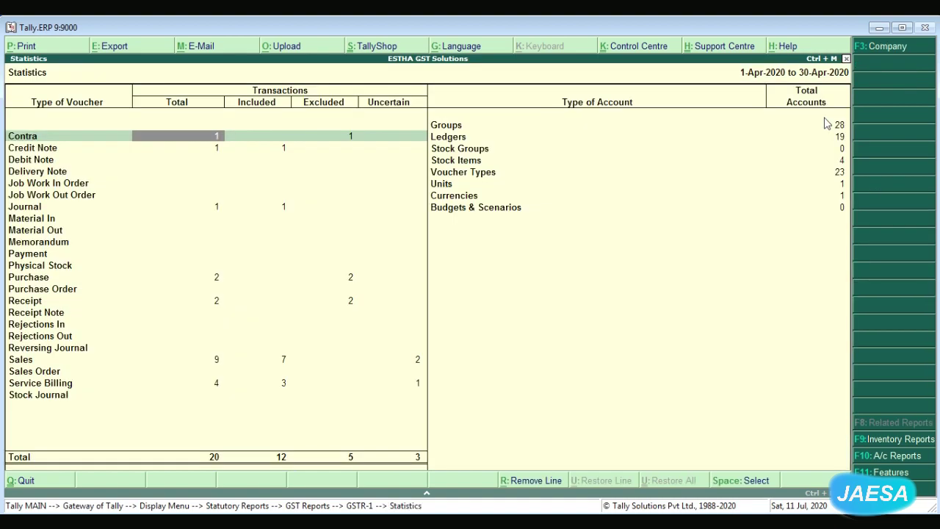
key(Escape)
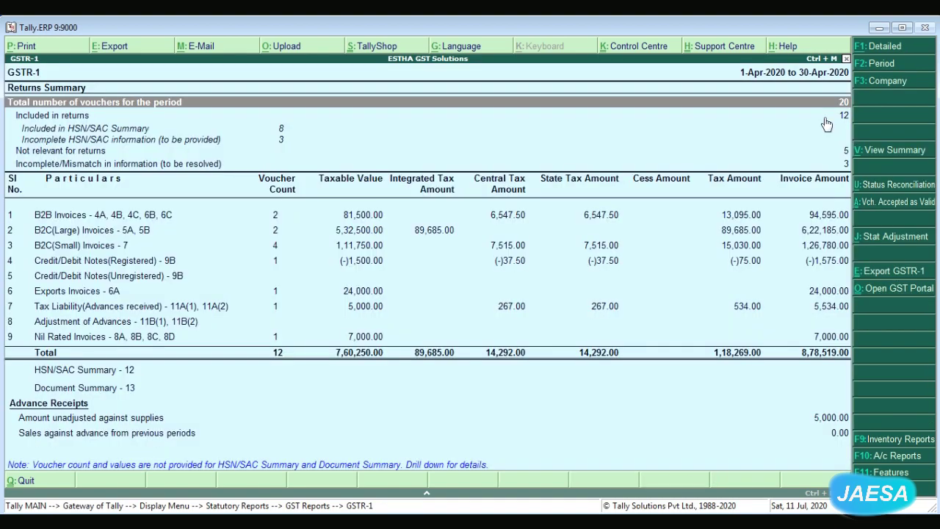
- Go through the GSTR-1 returns summary lines and open the vouchers with incomplete or mismatched information
click(828, 122)
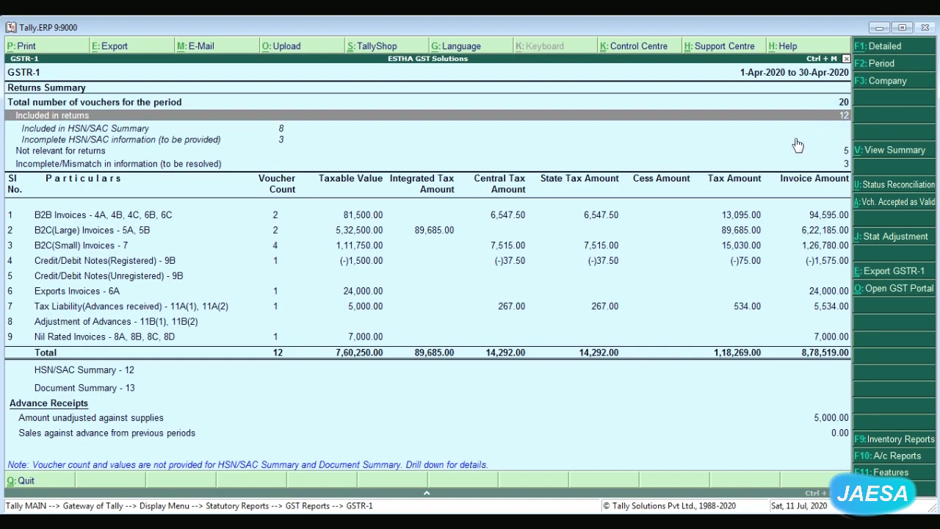
key(Down)
key(Down)
key(Down)
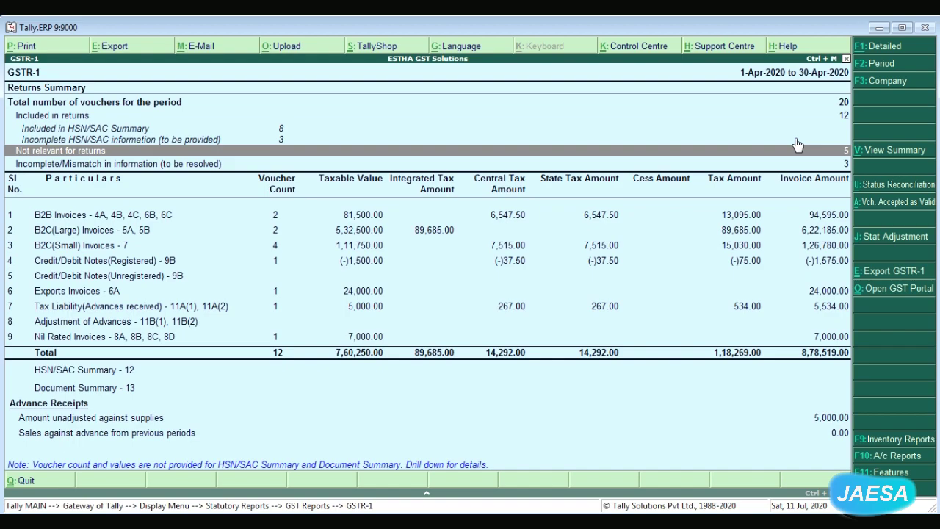
key(Down)
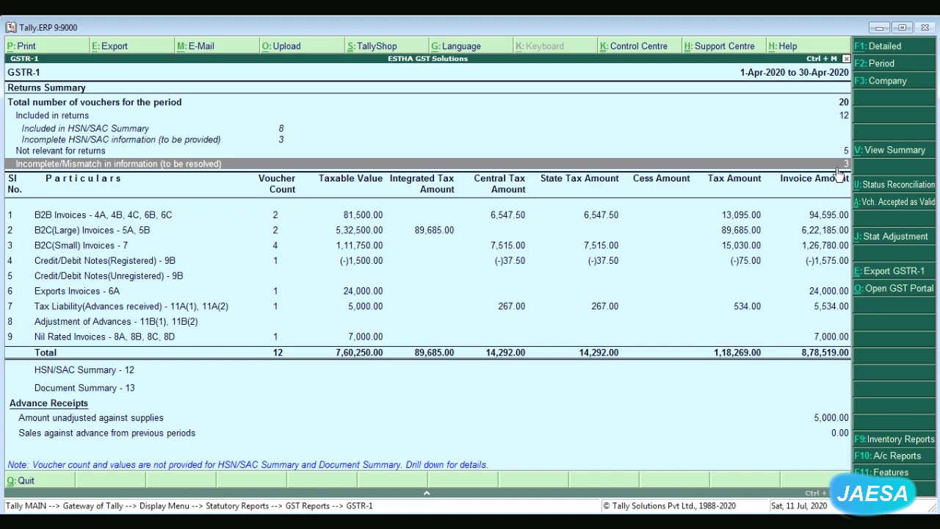
key(Return)
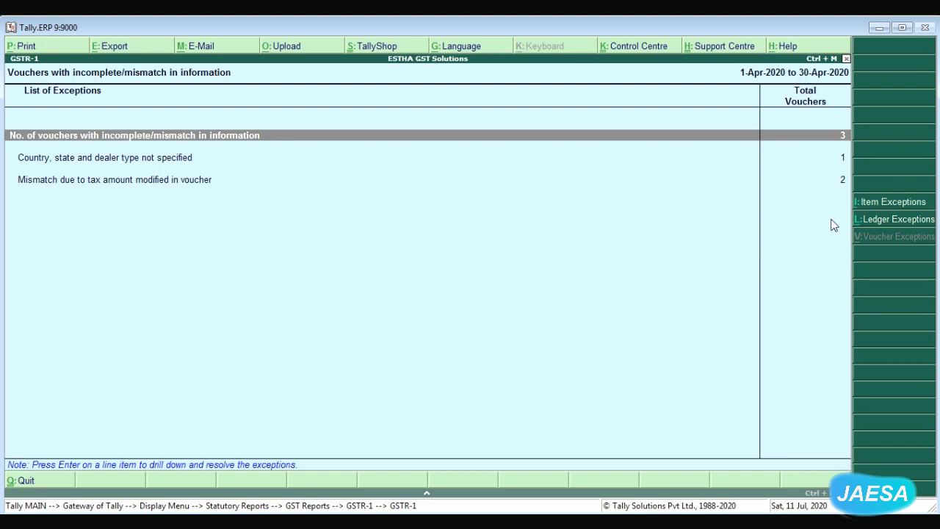
- Open the exception list for vouchers with a mismatch due to modified tax amount
key(Down)
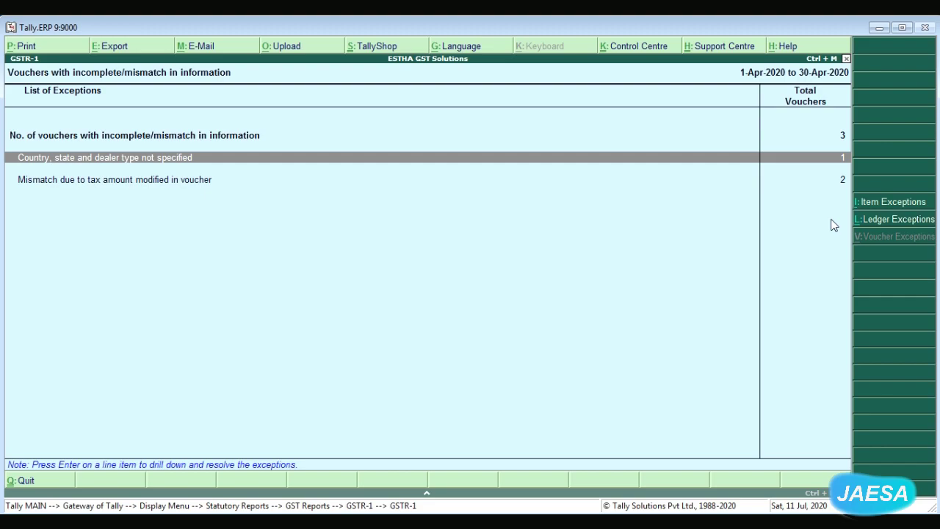
key(Return)
key(Down)
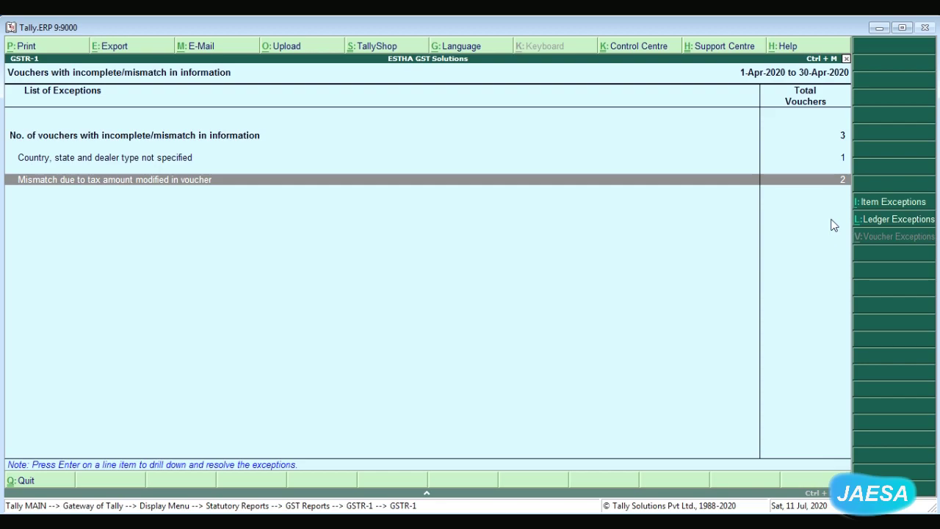
key(Return)
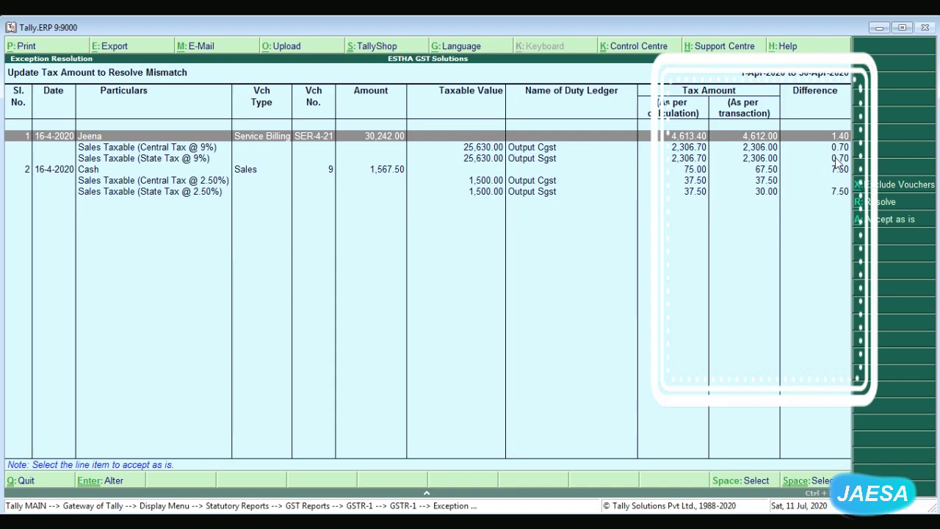
- Compare the calculated and transaction tax amounts of the mismatched vouchers and inspect the resolution lines of the Cash sale
key(Down)
key(Up)
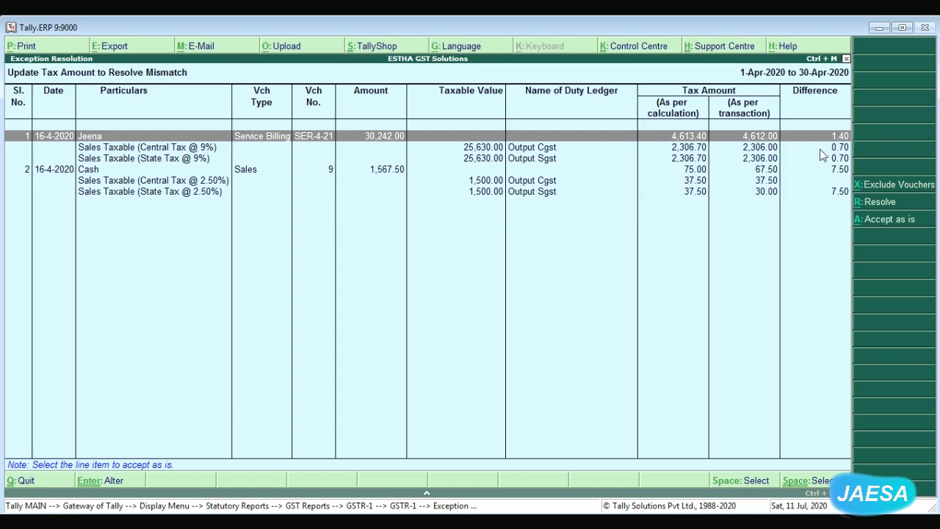
click(815, 184)
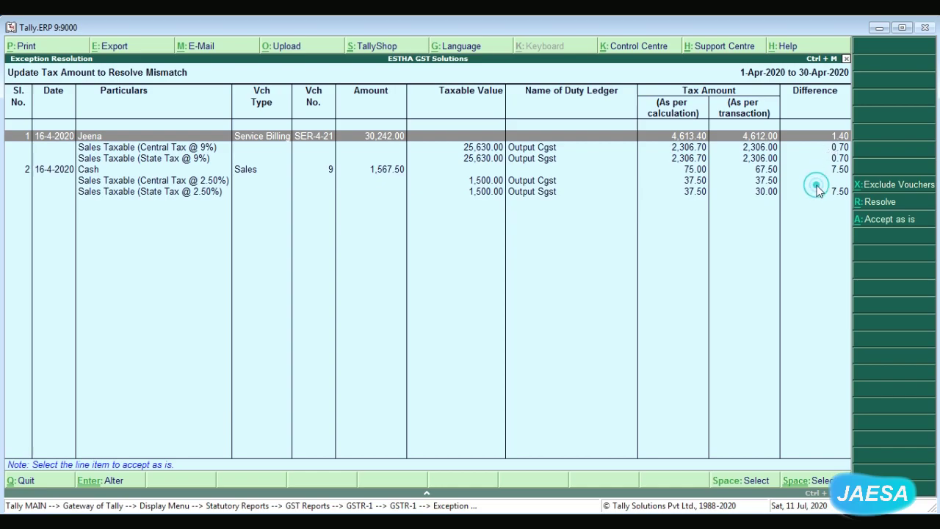
click(774, 170)
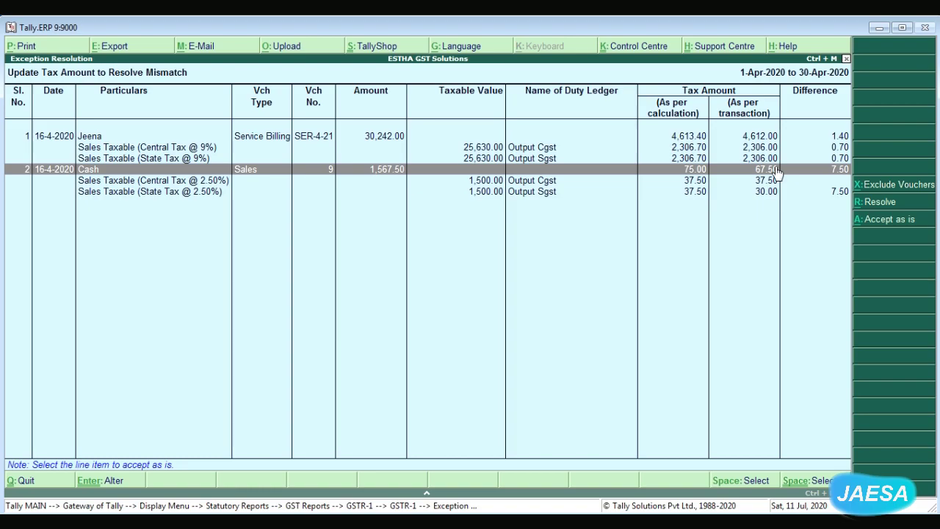
key(Return)
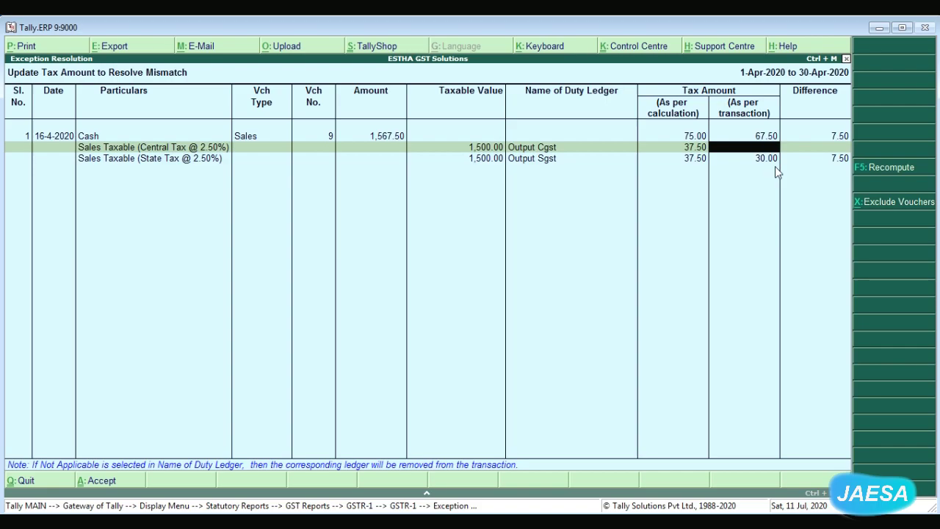
key(Escape)
key(Return)
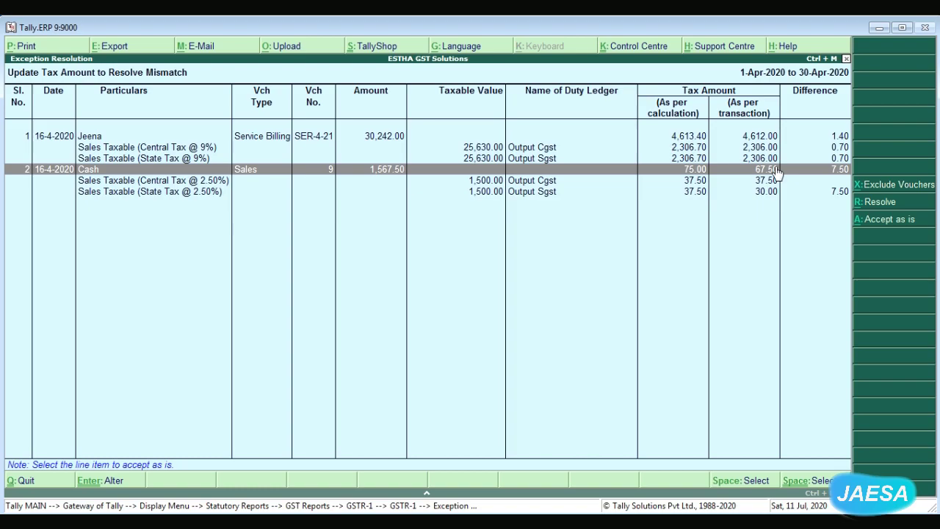
- Open the mismatched Cash sales voucher for alteration and advance through its existing details to the Output Sgst amount
key(Return)
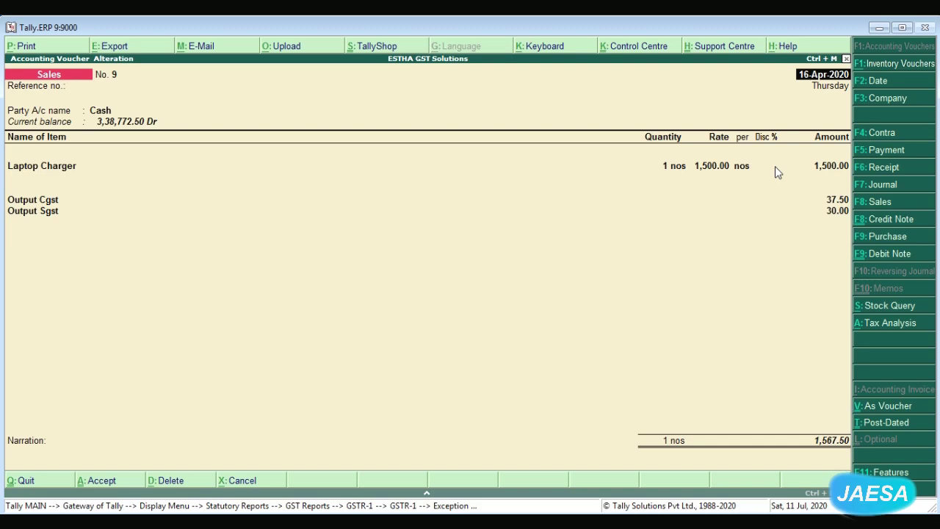
key(Return)
key(Return)
key(Return)
key(ctrl+a)
key(Return)
key(Return)
key(Return)
key(Return)
key(Return)
key(Return)
key(Return)
key(Return)
key(Return)
key(Return)
key(Return)
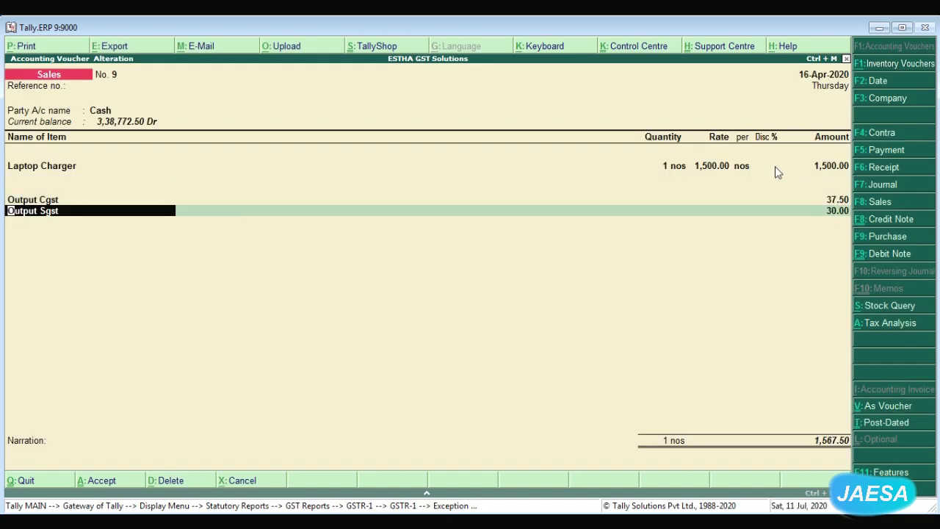
key(Return)
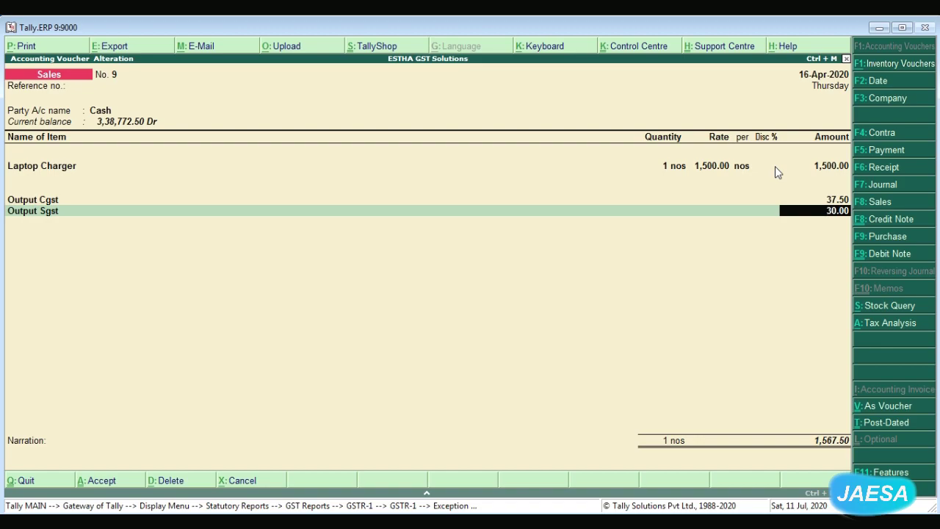
- Reselect the Output Sgst ledger so its amount recalculates to 37.50, and save the Cash sales voucher
key(BackSpace)
key(BackSpace)
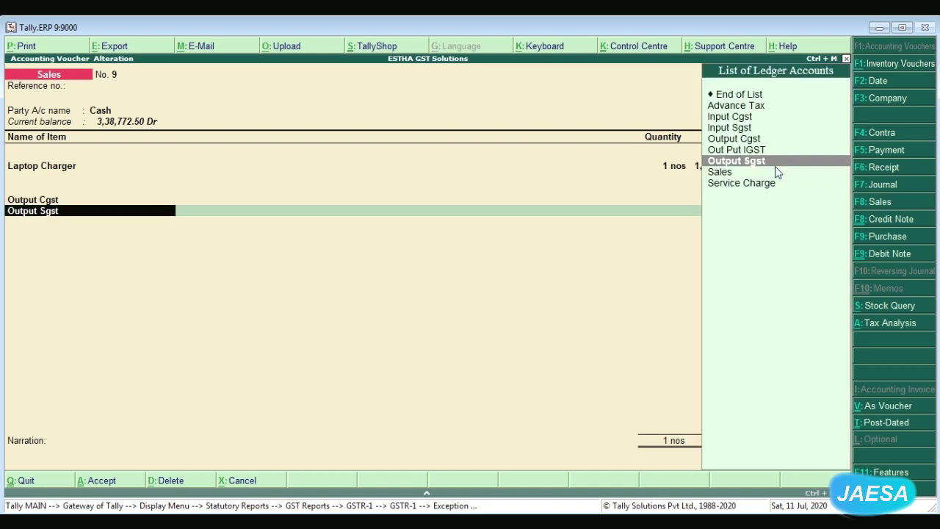
key(Return)
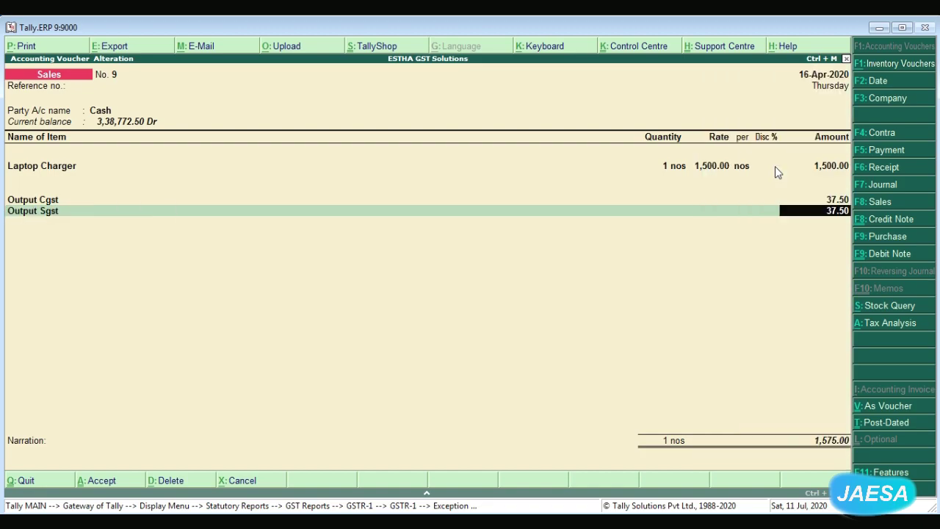
key(Return)
key(Return)
key(Return)
key(Return)
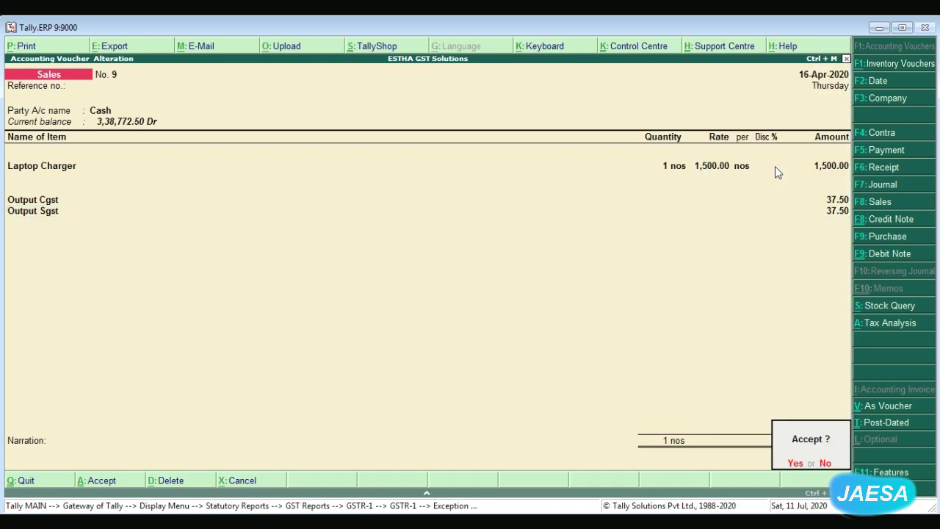
key(Return)
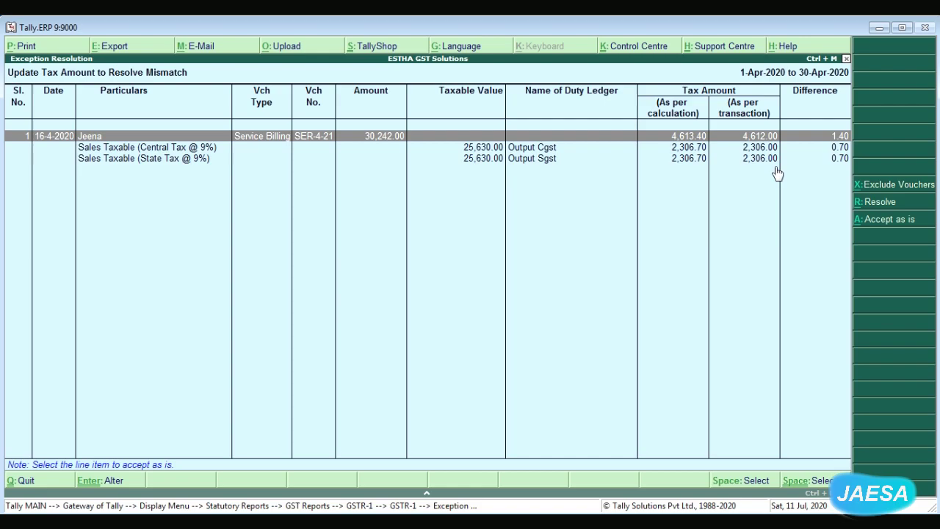
- Open the remaining mismatched Service Billing voucher for alteration and advance past the party details to its ledger amounts
key(Return)
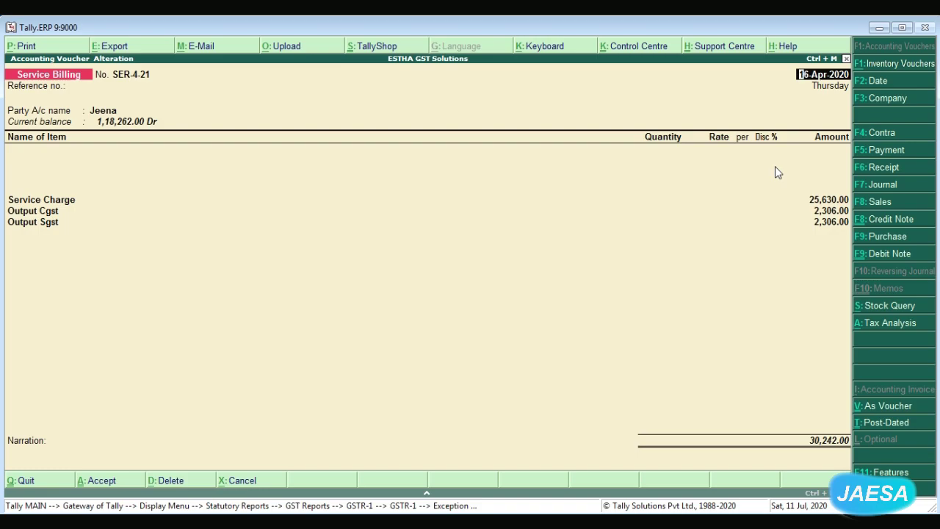
key(Return)
key(Return)
key(Return)
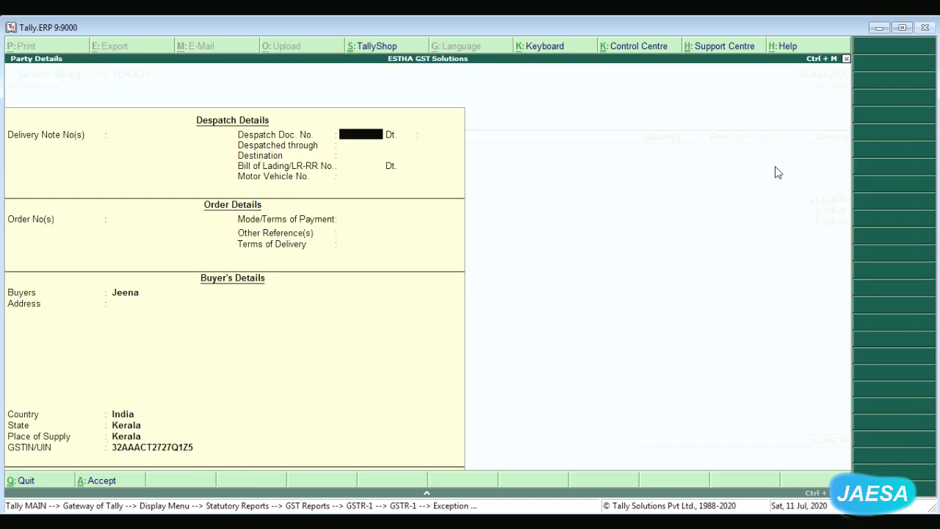
key(ctrl+a)
key(Return)
key(Return)
key(Return)
key(Return)
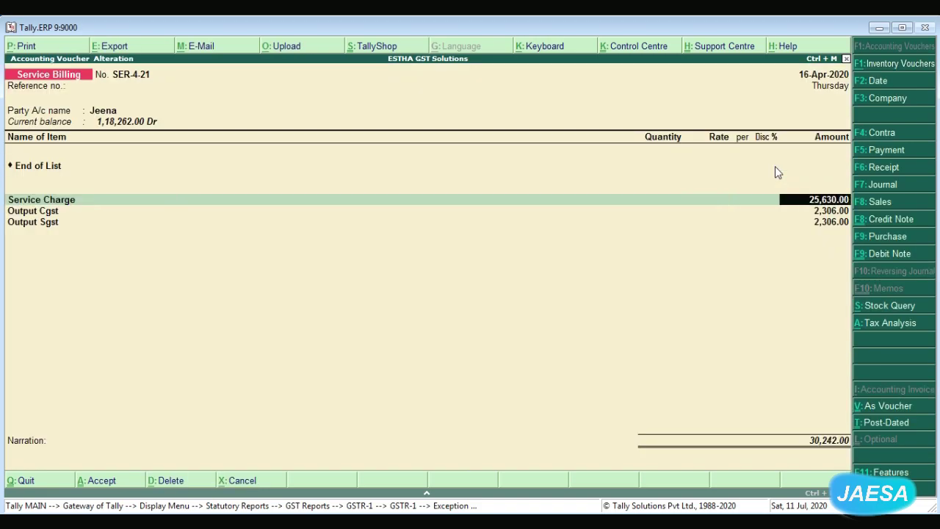
- Recalculate the Output Cgst and Output Sgst amounts to 2,306.70 each in the Service Billing voucher
key(BackSpace)
key(Return)
key(Return)
key(Return)
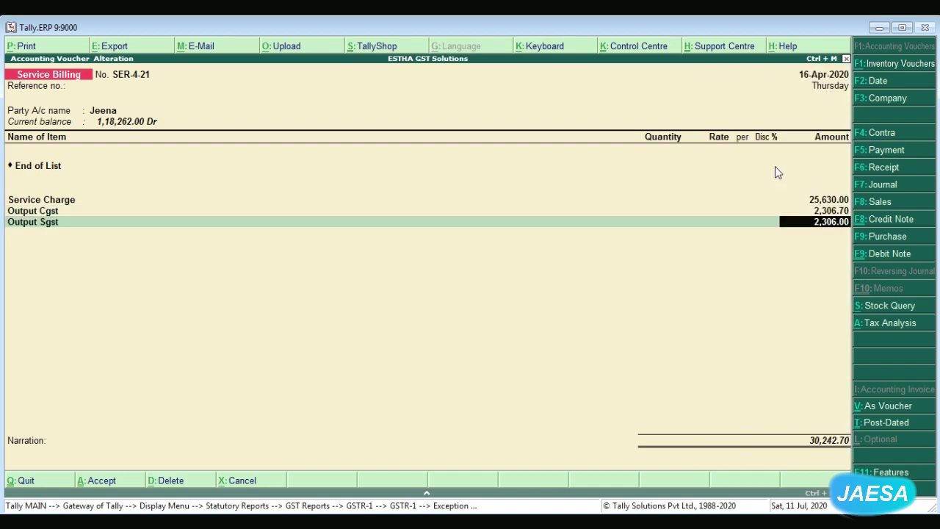
key(BackSpace)
key(Return)
key(Return)
key(Return)
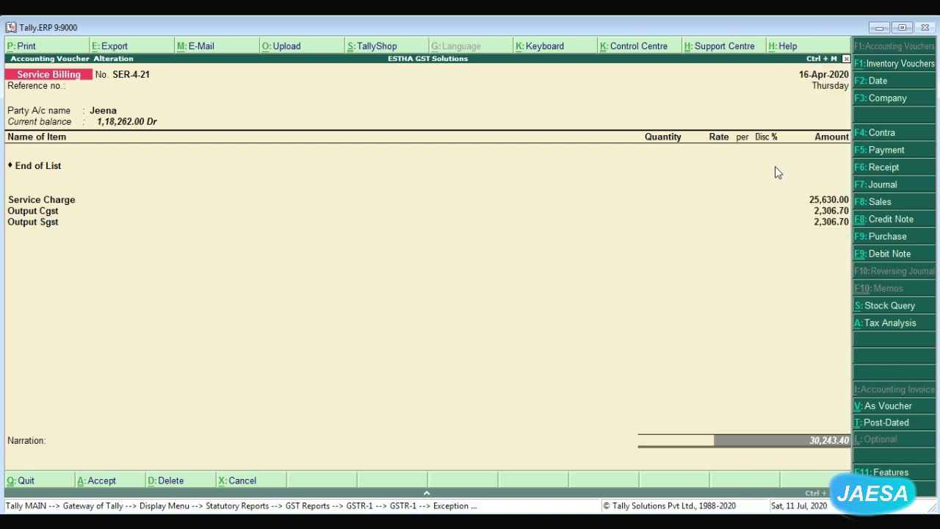
- Accept the bill-wise reference amount of 30,243.40 Dr and save the Service Billing voucher
key(Return)
key(Return)
key(Return)
key(Return)
key(Return)
key(Return)
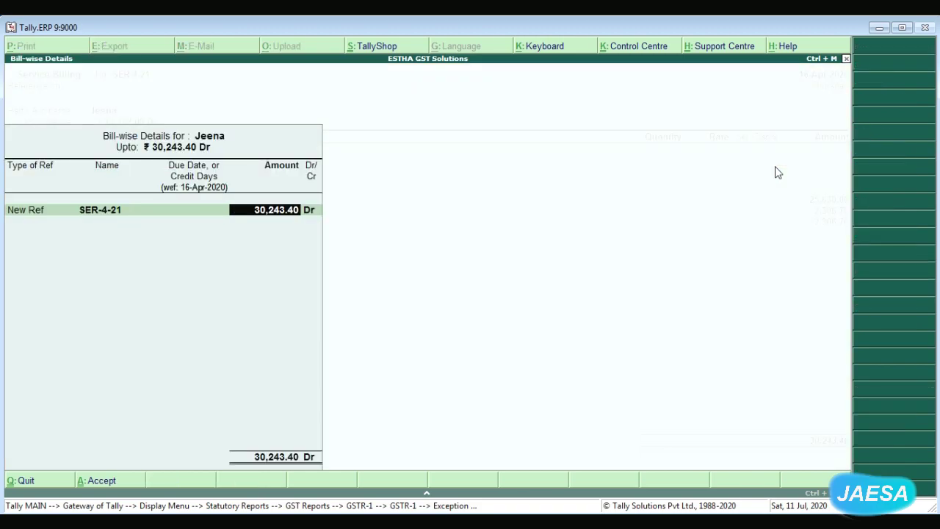
key(Return)
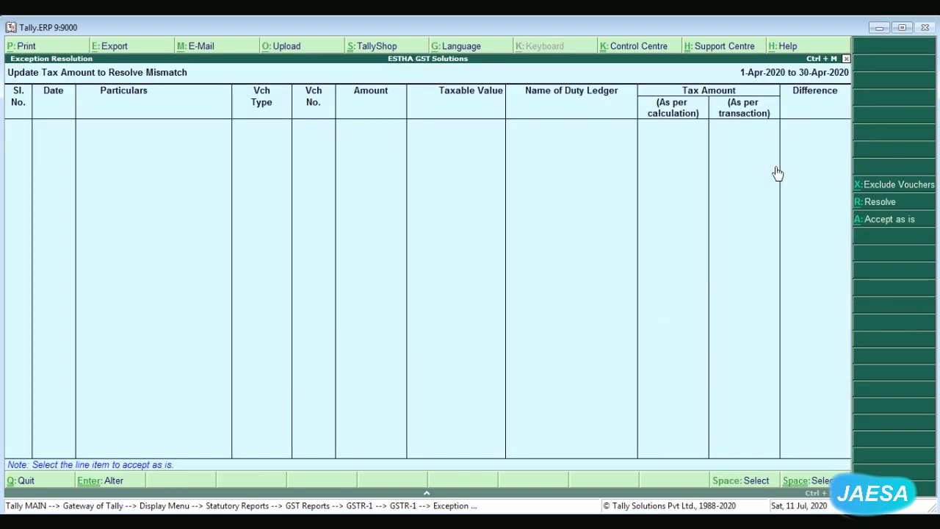
- Open the exception for unspecified country, state and dealer type, and set the 16-Apr-2020 Sales voucher's state to Kerala
key(Escape)
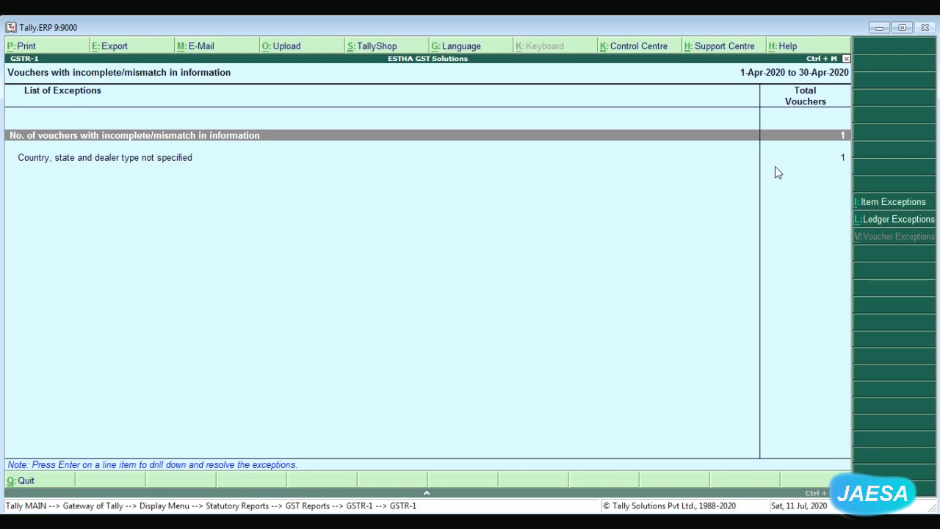
key(Down)
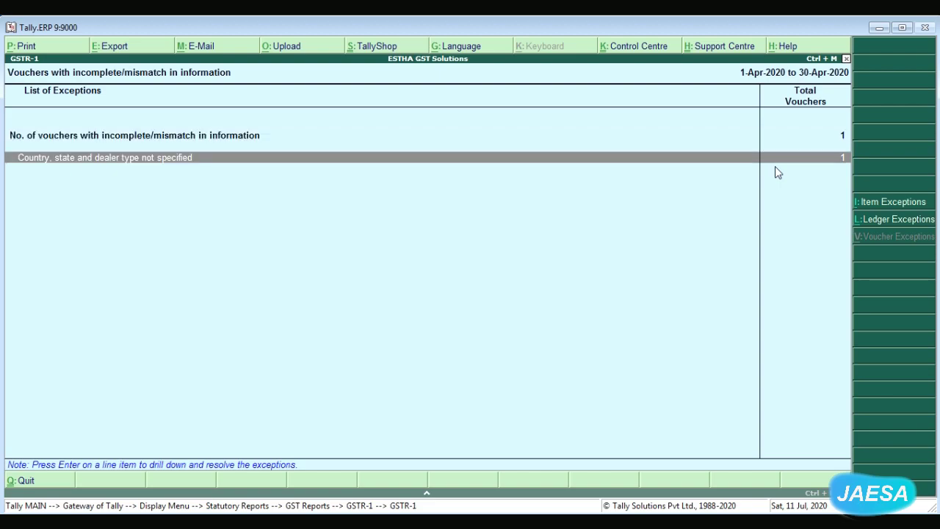
key(Return)
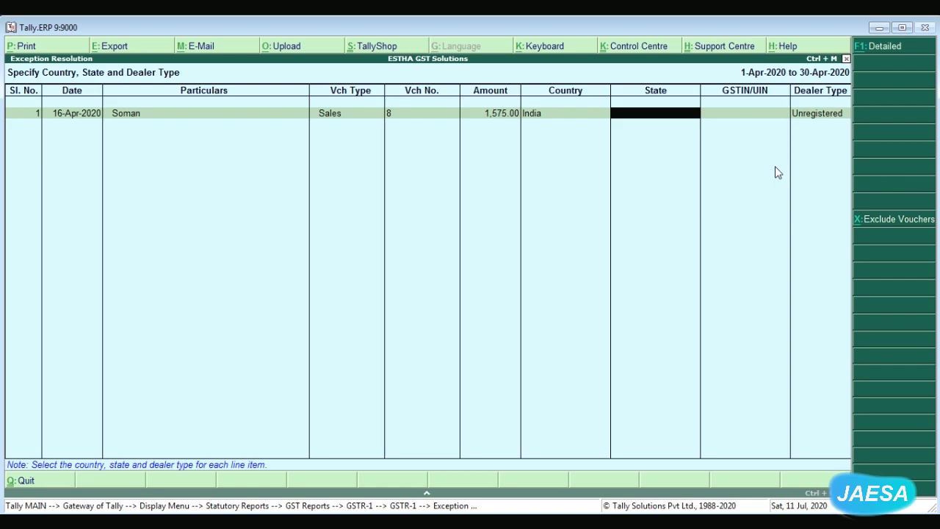
key(Escape)
key(Return)
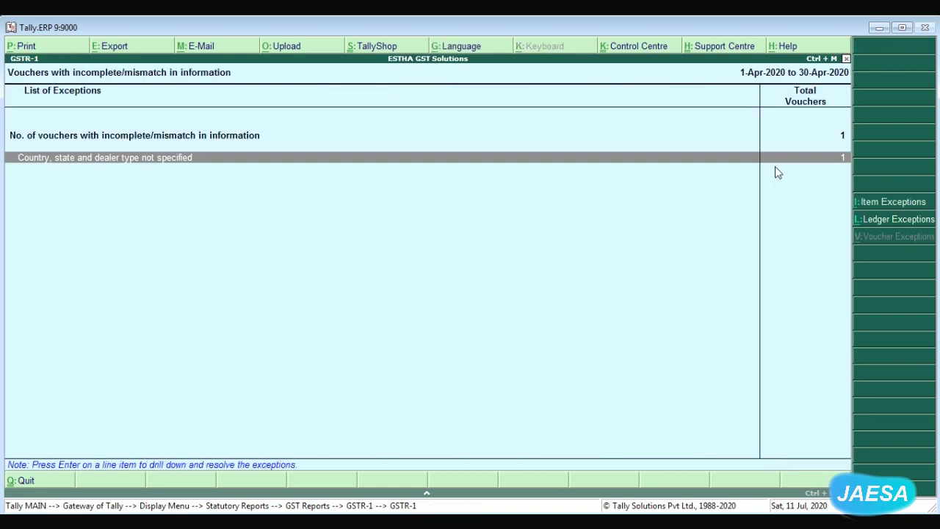
key(Return)
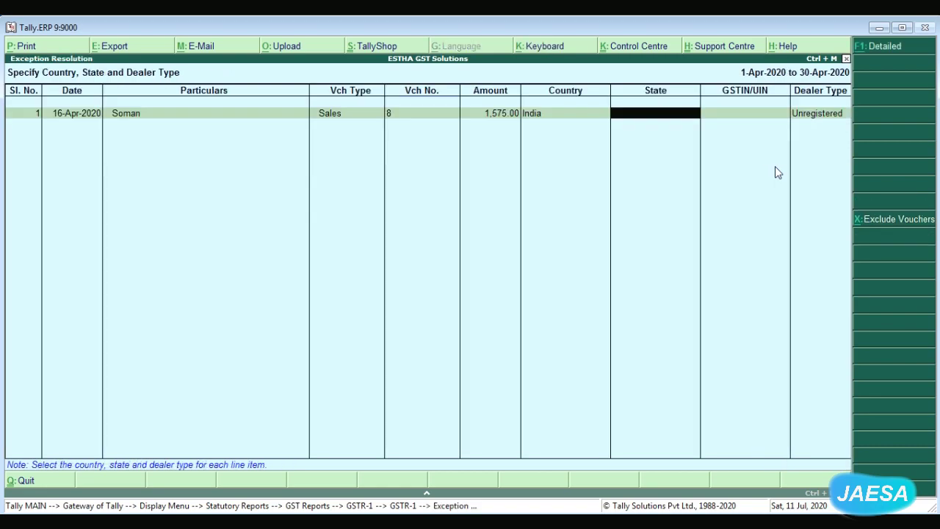
key(Return)
text(ke)
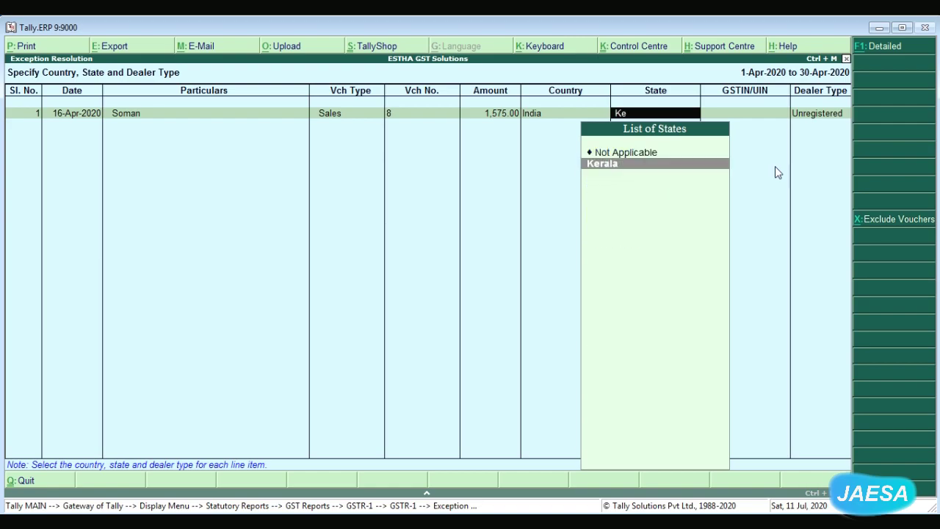
key(Return)
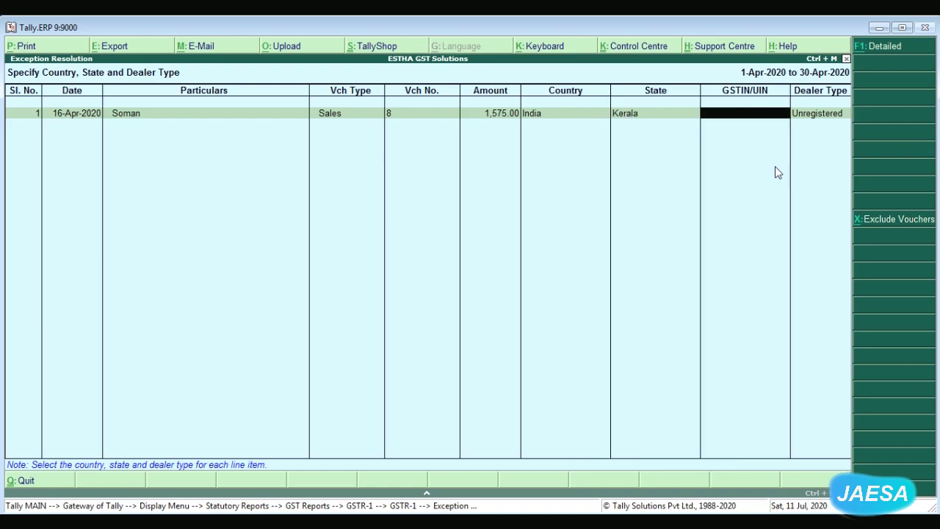
- Leave the voucher's GSTIN/UIN blank, set its dealer type to Consumer, and accept the exception resolution
key(Return)
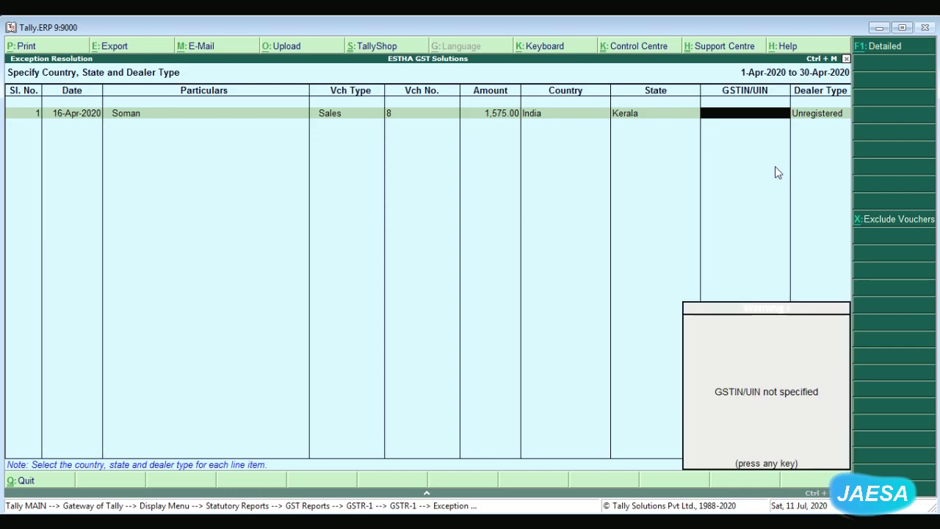
key(Return)
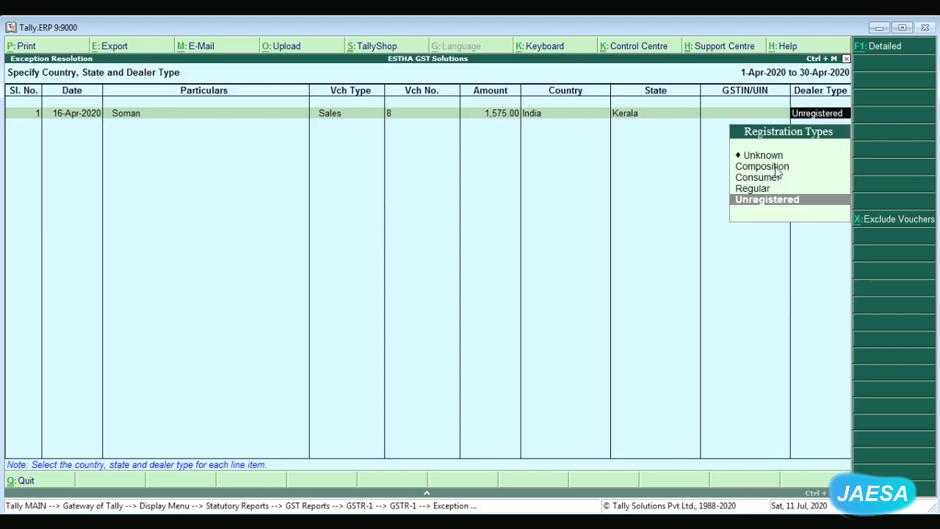
key(Up)
key(Up)
key(Return)
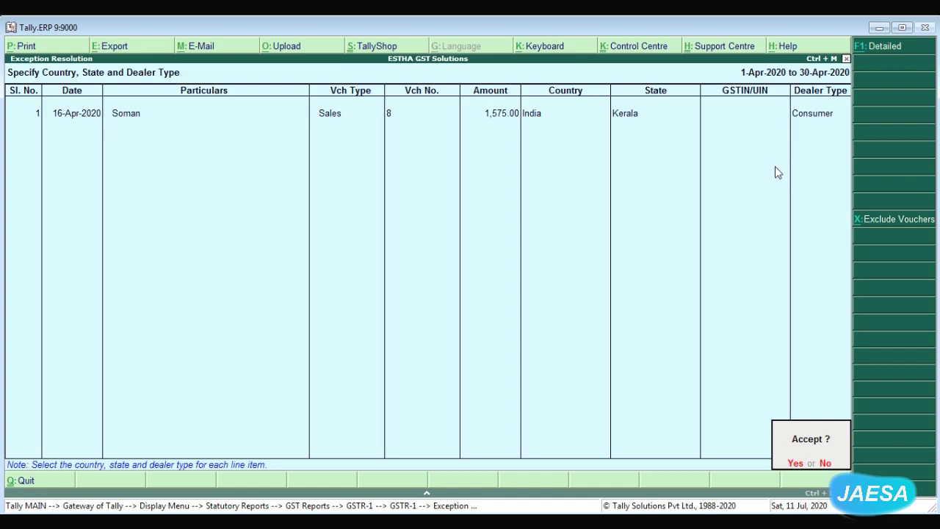
key(Return)
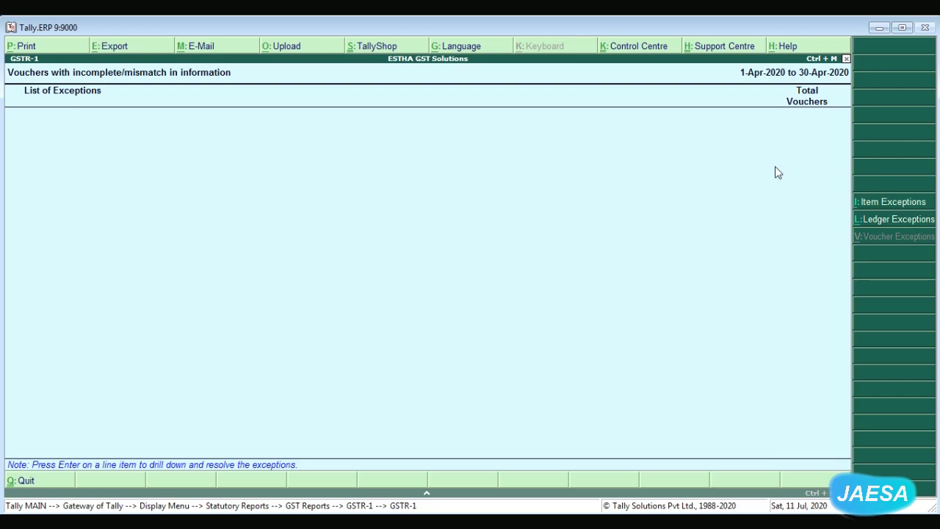
- Return to the GSTR-1 returns summary and examine the voucher register of the B2B Invoices section
key(Escape)
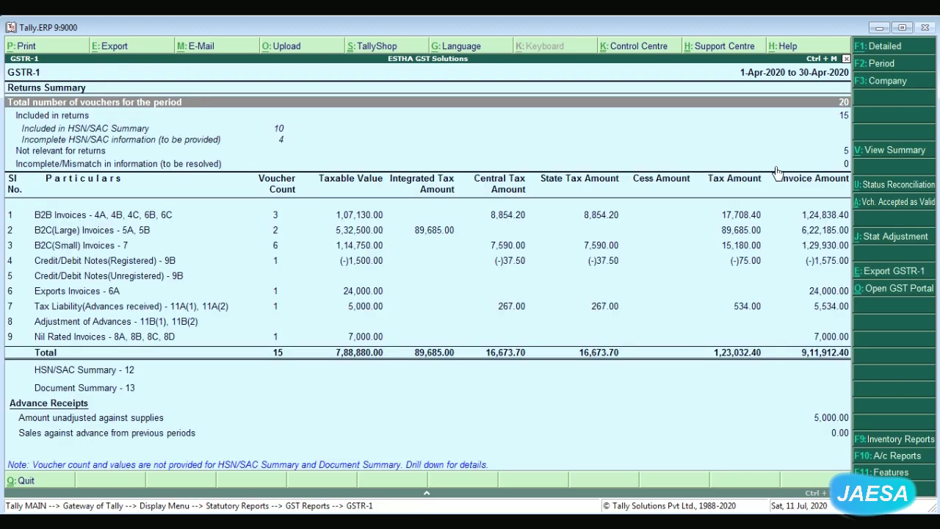
key(Down)
key(Down)
key(Down)
key(Down)
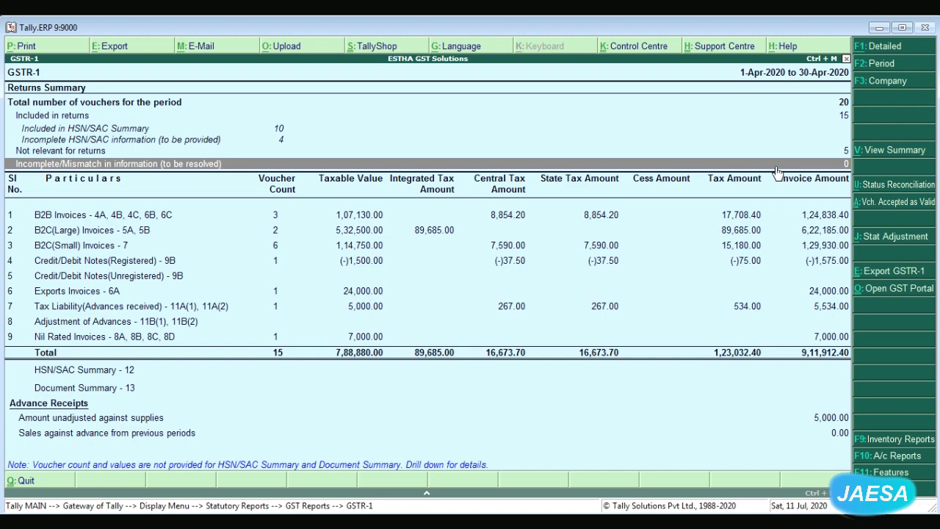
key(Down)
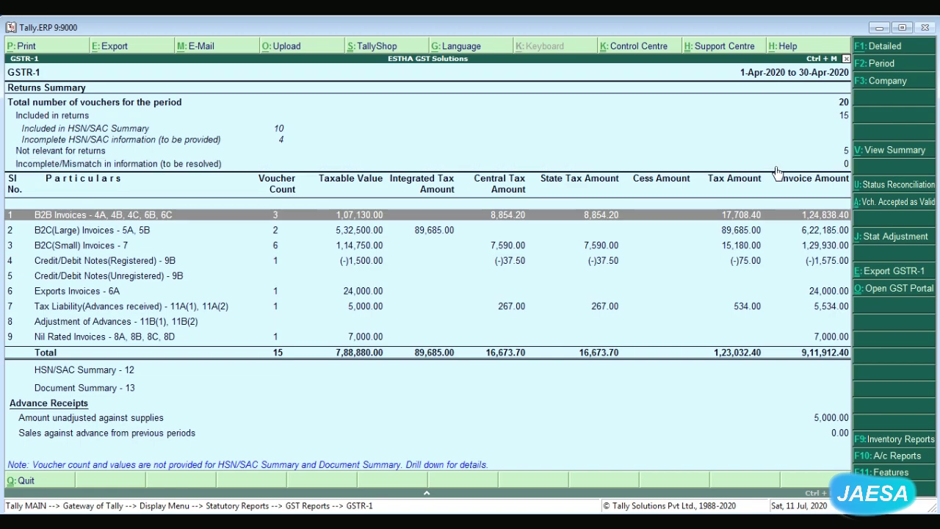
key(Return)
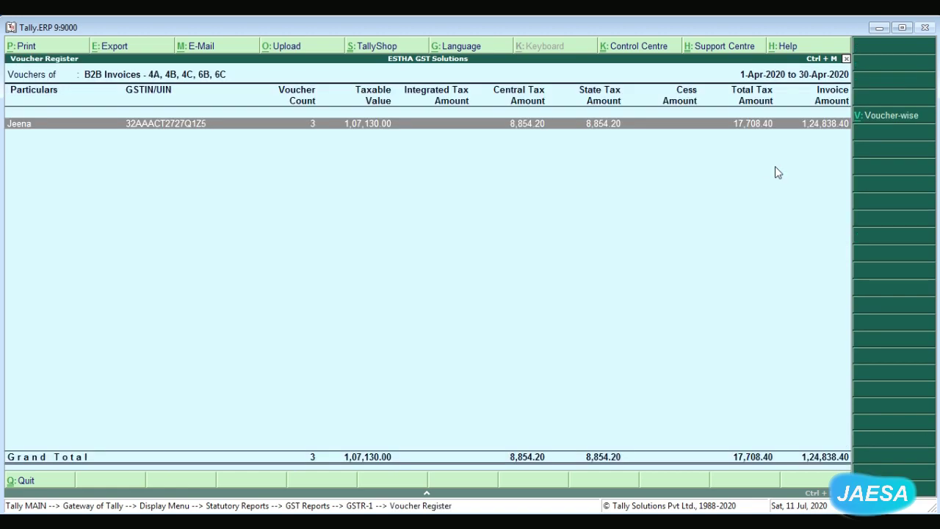
key(Escape)
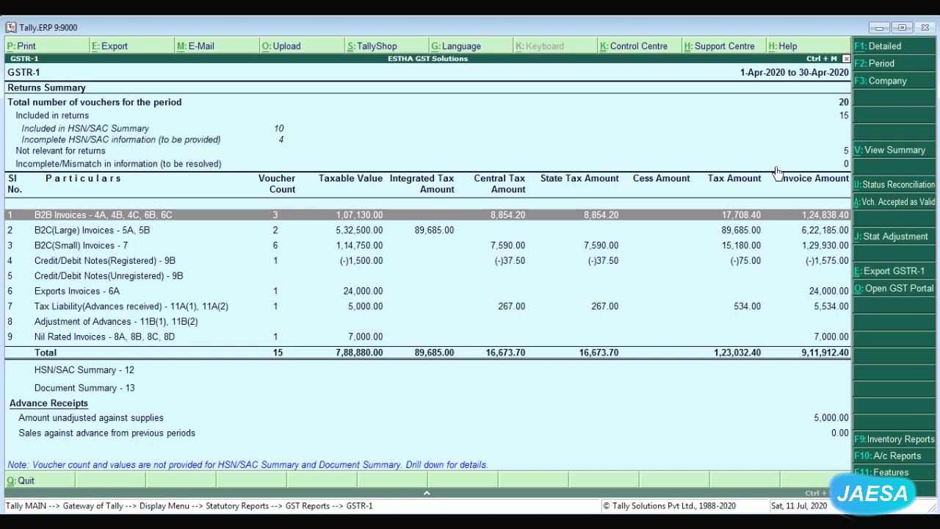
- Switch GSTR-1 to the detailed summary view and open the voucher register for local Sales Taxable @ 5%
click(878, 154)
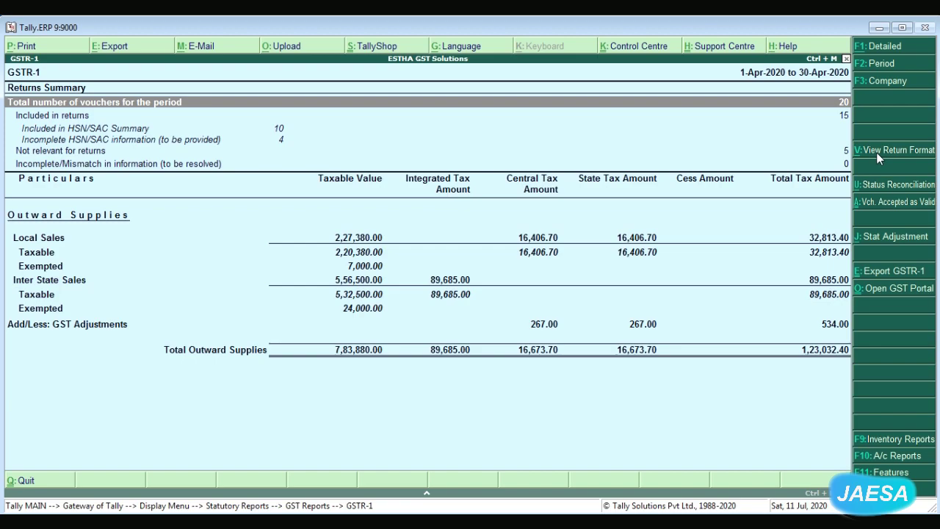
click(891, 46)
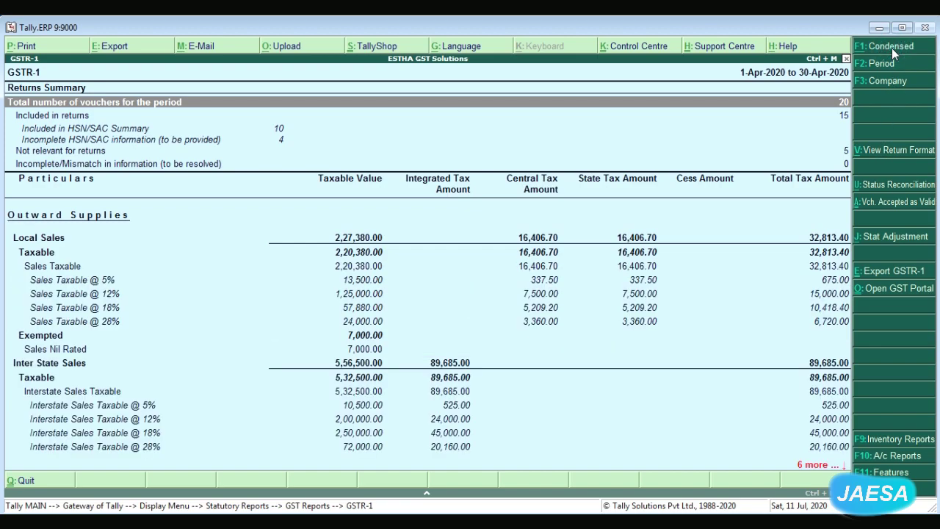
key(Down)
key(Down)
key(Down)
key(Down)
key(Down)
key(Down)
key(Down)
key(Down)
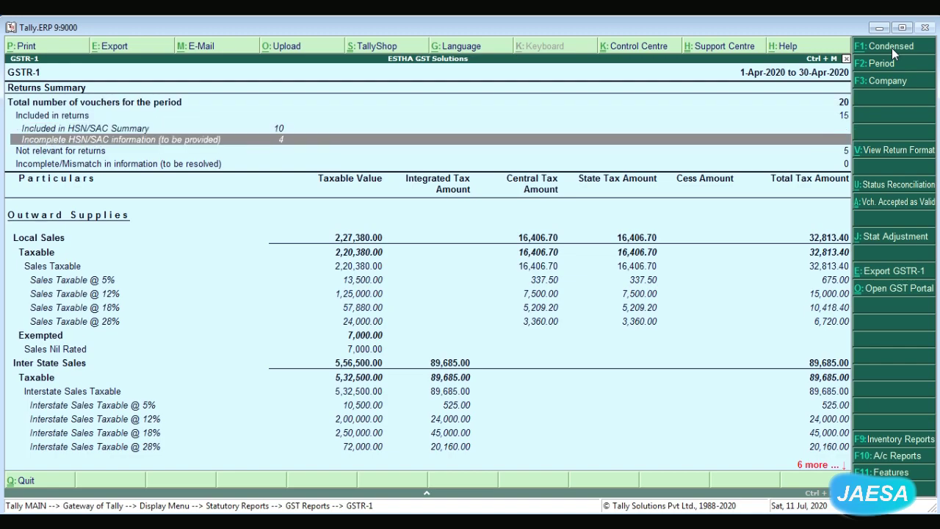
key(Down)
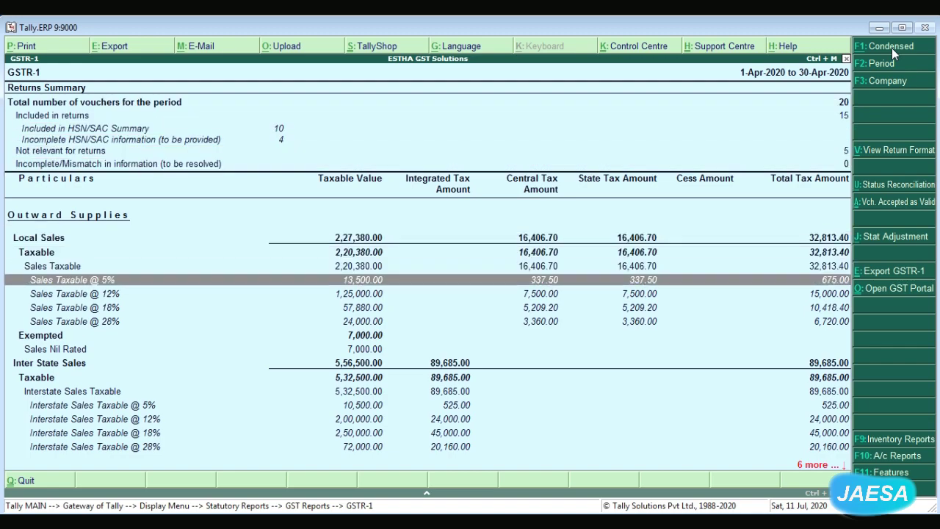
key(Return)
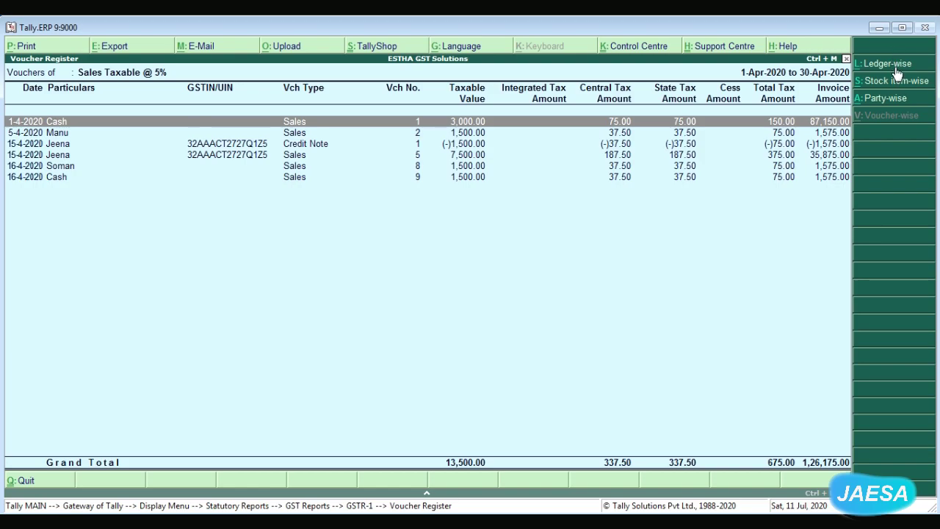
- View the Sales Taxable @ 5% register ledger-wise, stock item-wise and party-wise, and return it to voucher-wise
click(895, 67)
click(893, 81)
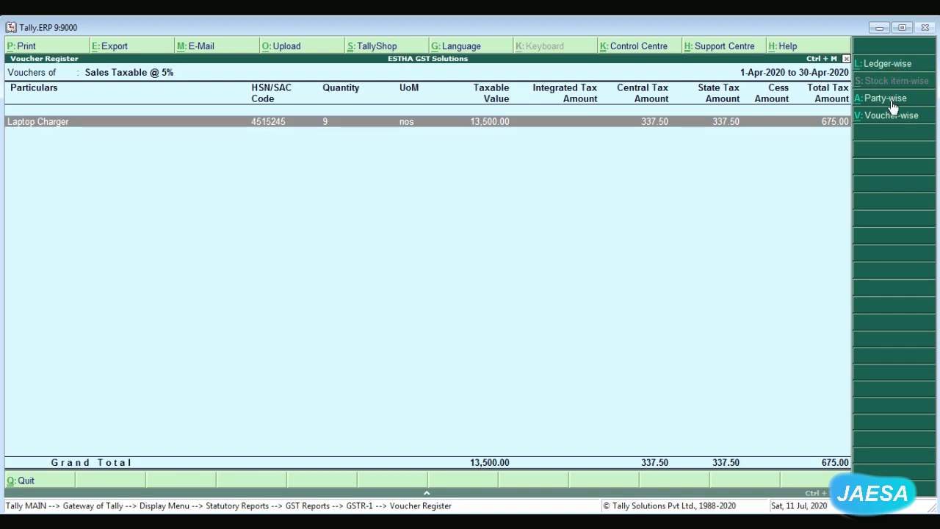
click(890, 100)
click(888, 117)
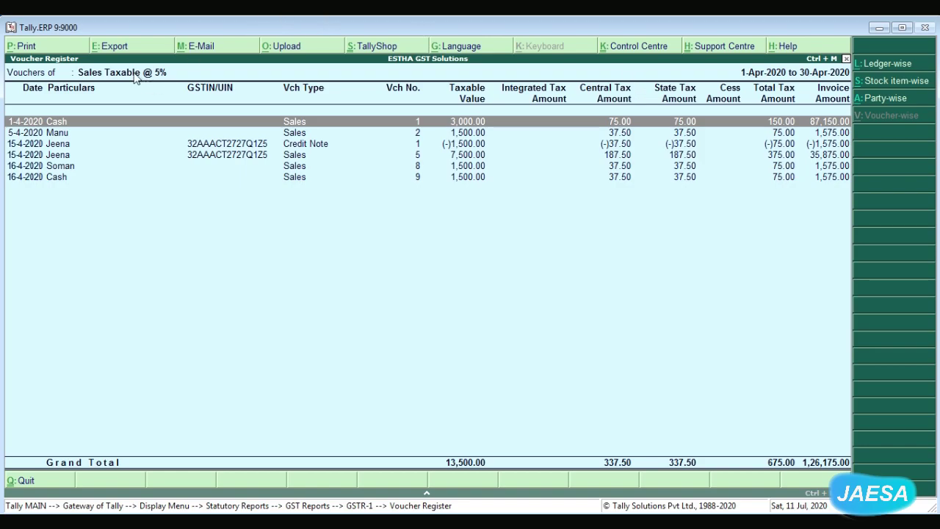
- Check the available export formats for the voucher register, and go back to GSTR-1 without exporting
click(134, 48)
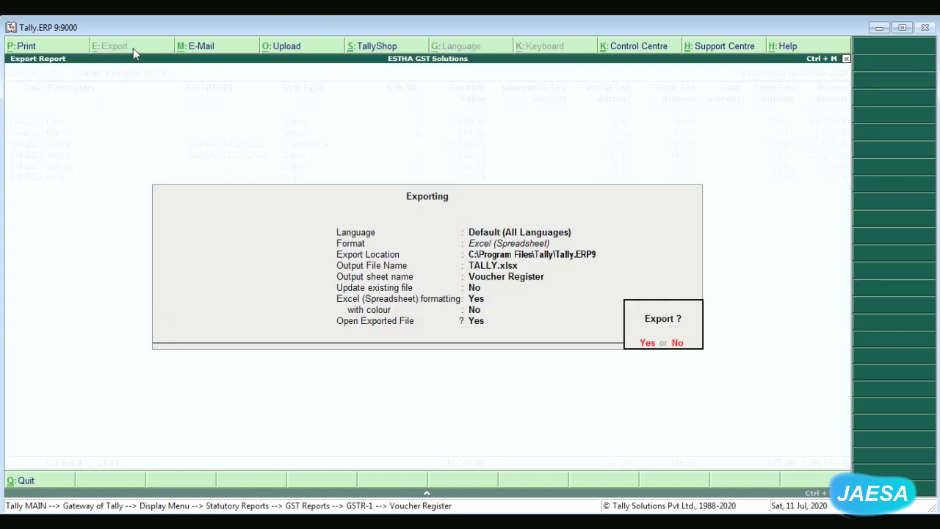
key(n)
key(Return)
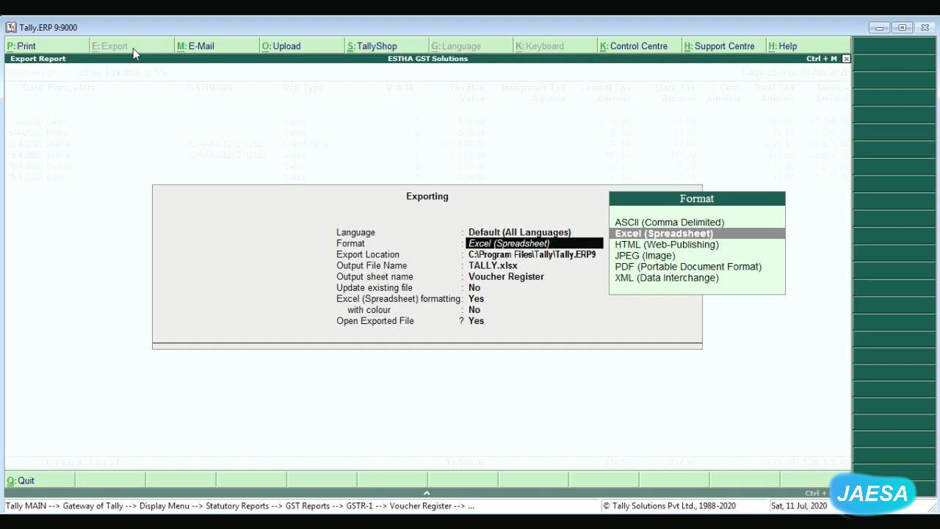
key(Escape)
key(Escape)
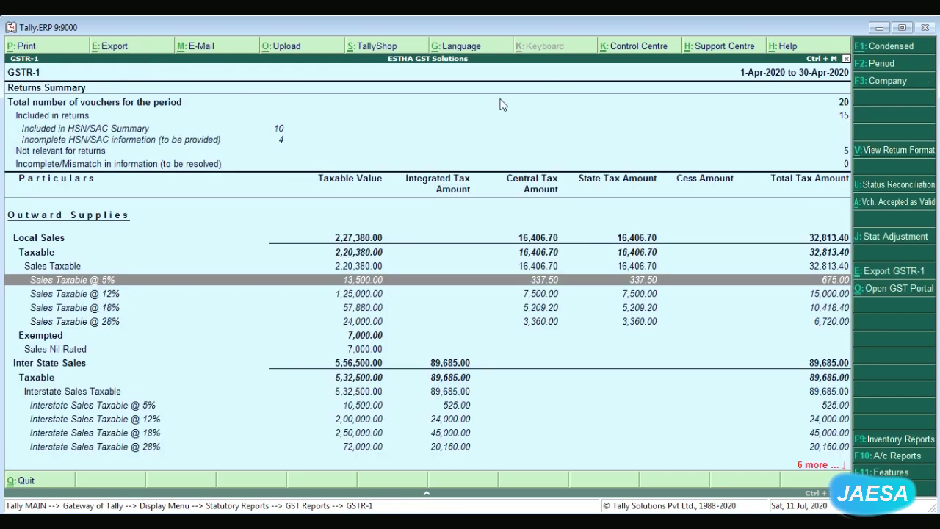
- Switch GSTR-1 back to the return format view and open HSN/SAC Summary - 12
click(902, 154)
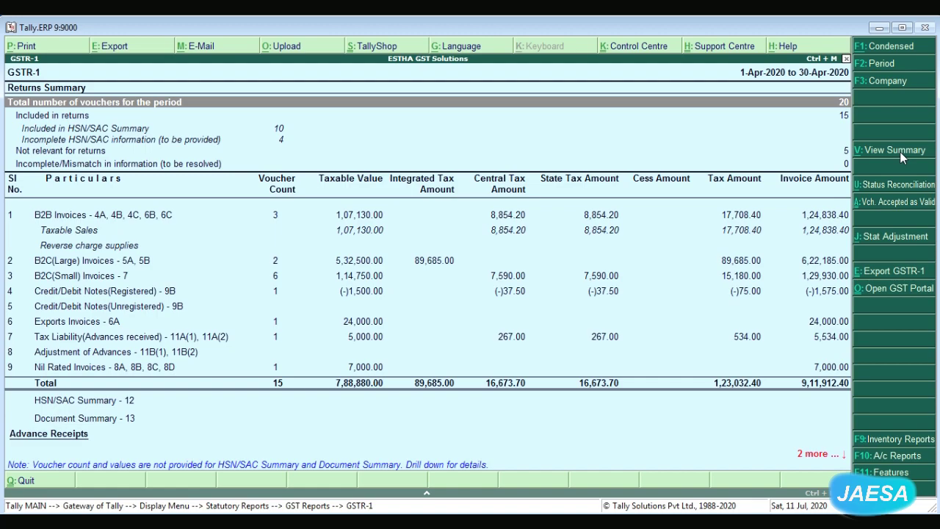
key(Down)
key(Down)
key(Down)
key(Down)
key(Down)
key(Down)
key(Down)
key(Down)
key(Down)
key(Down)
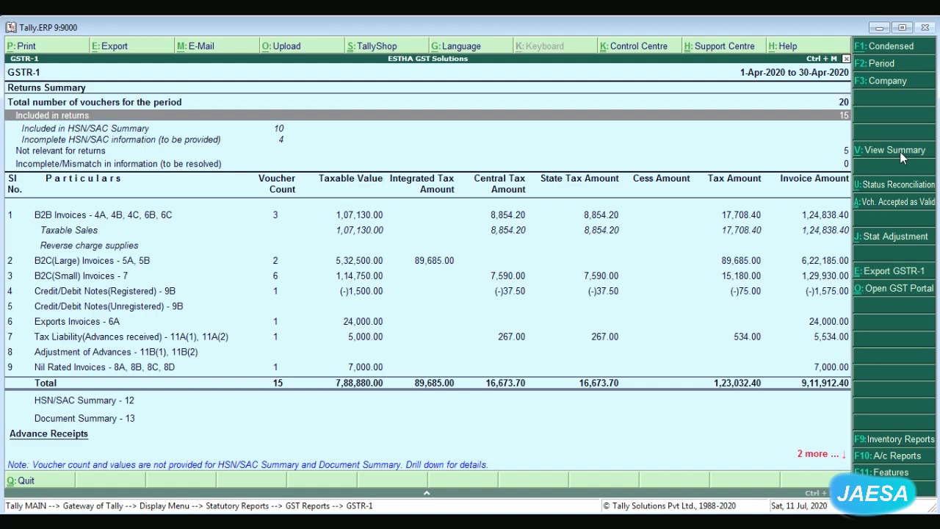
key(Down)
key(Down)
key(Down)
key(Down)
key(Down)
key(Down)
key(Down)
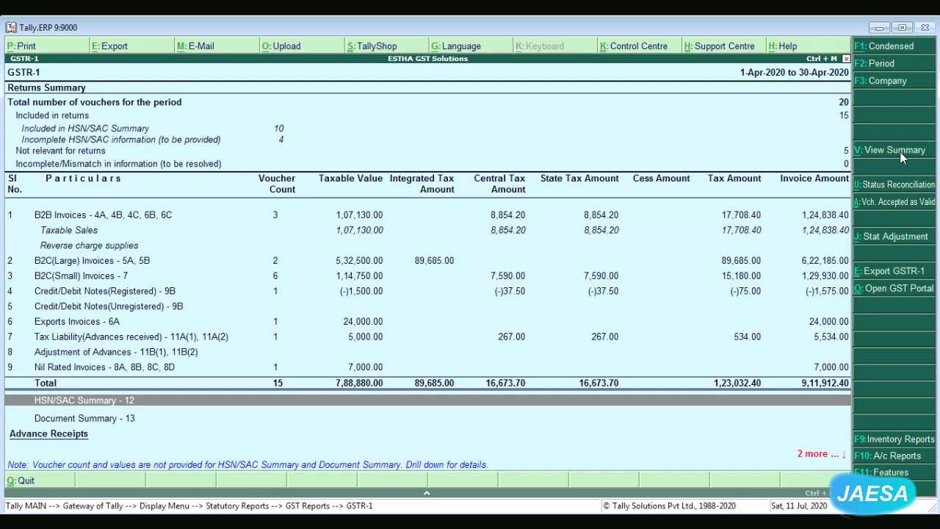
key(Return)
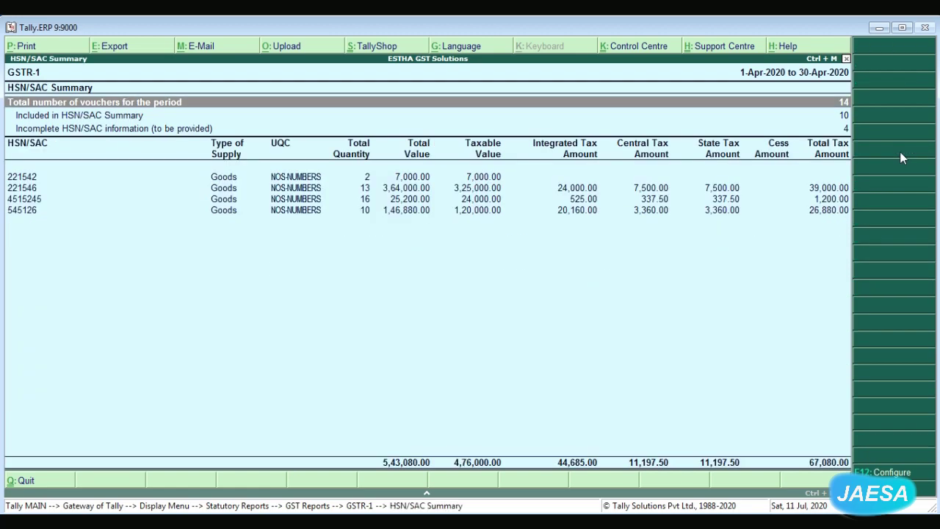
- Examine the vouchers with incomplete HSN/SAC information, and return to the GSTR-1 returns summary
key(Down)
key(Down)
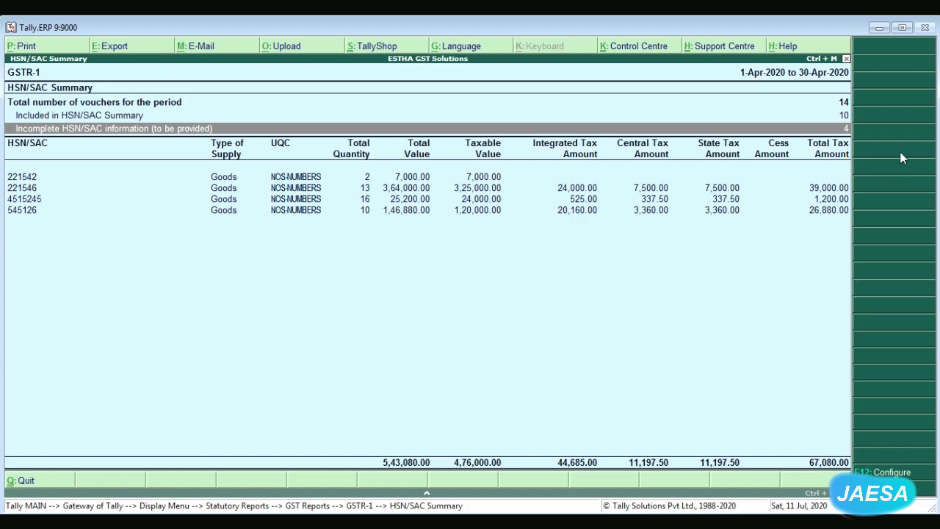
key(Return)
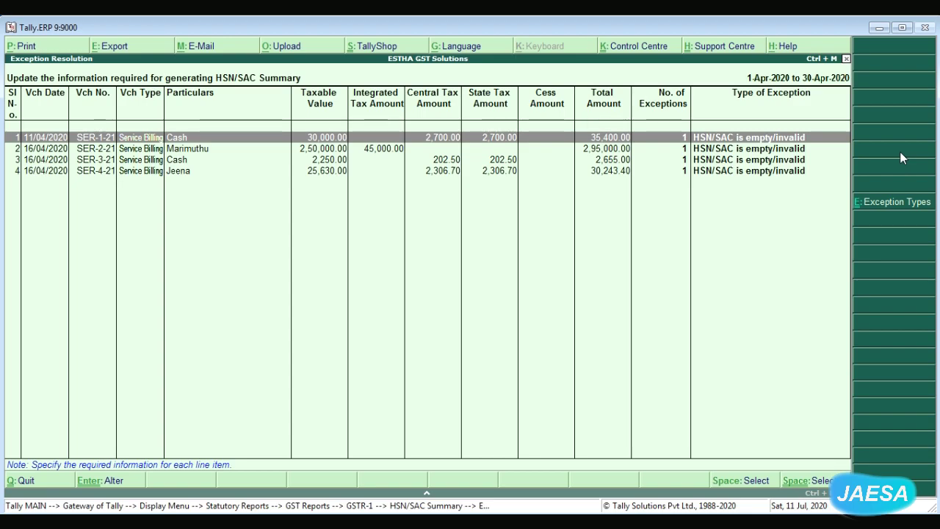
key(Escape)
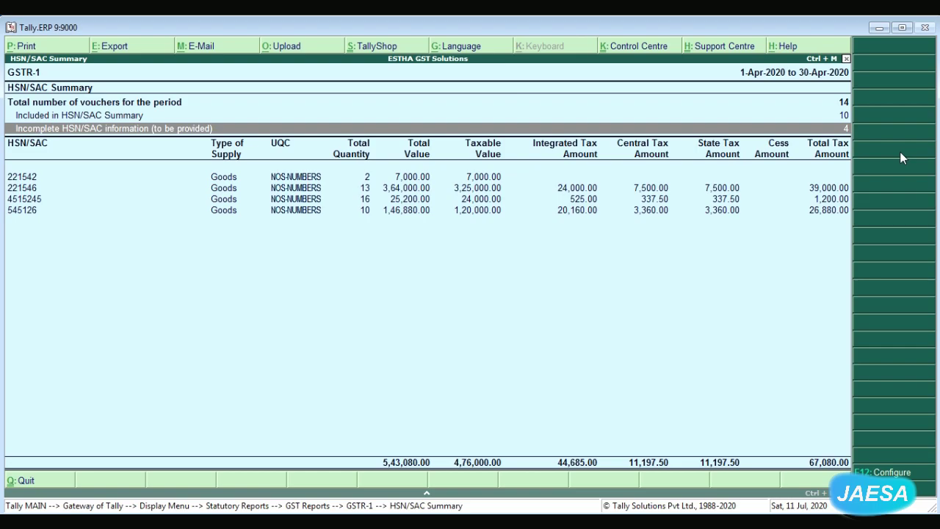
key(Escape)
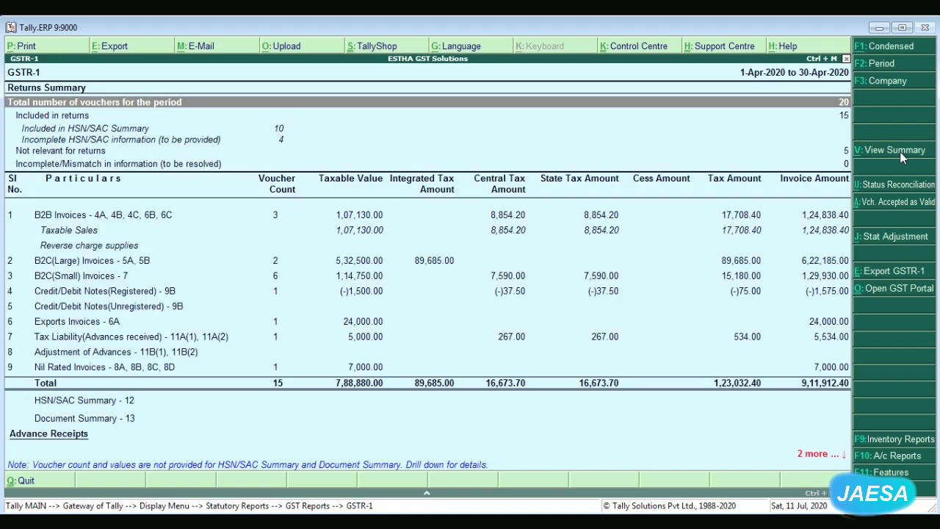
- Open Document Summary - 13, examine the serial number ranges for each voucher type, and return to the GSTR-1 returns summary
key(Down)
key(Down)
key(Down)
key(Down)
key(Down)
key(Down)
key(Down)
key(Down)
key(Down)
key(Down)
key(Down)
key(Down)
key(Down)
key(Down)
key(Down)
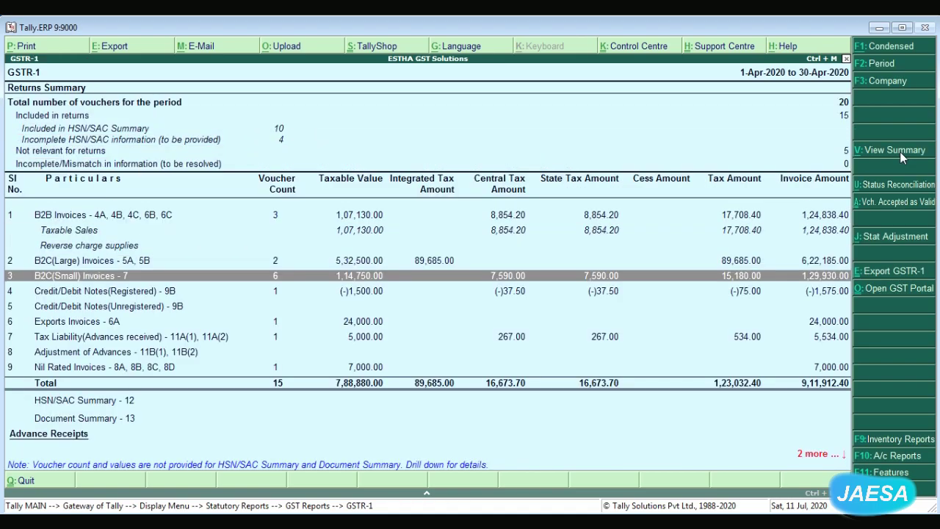
key(Down)
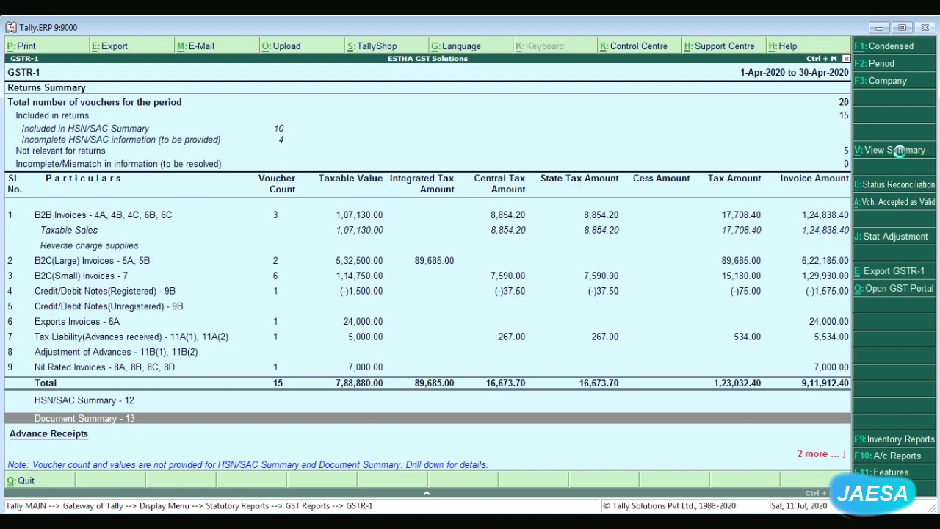
key(Return)
key(Down)
key(Down)
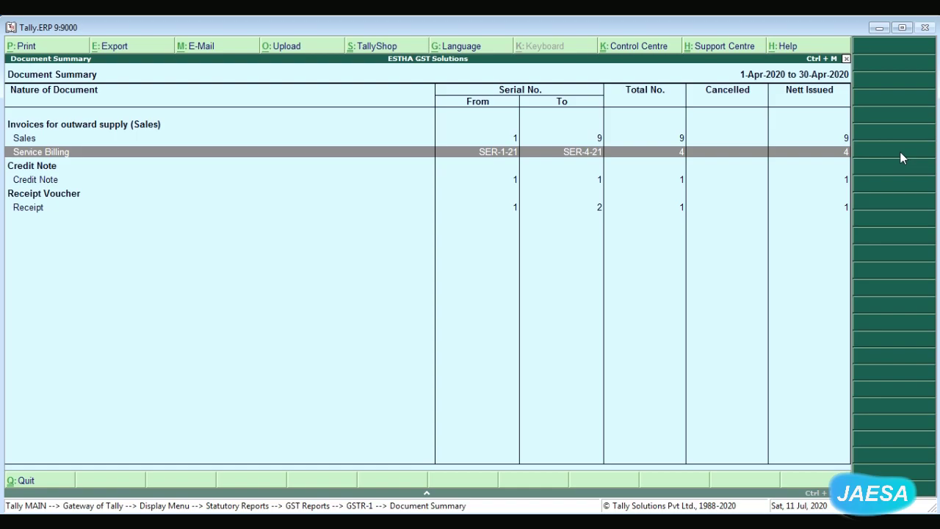
key(Escape)
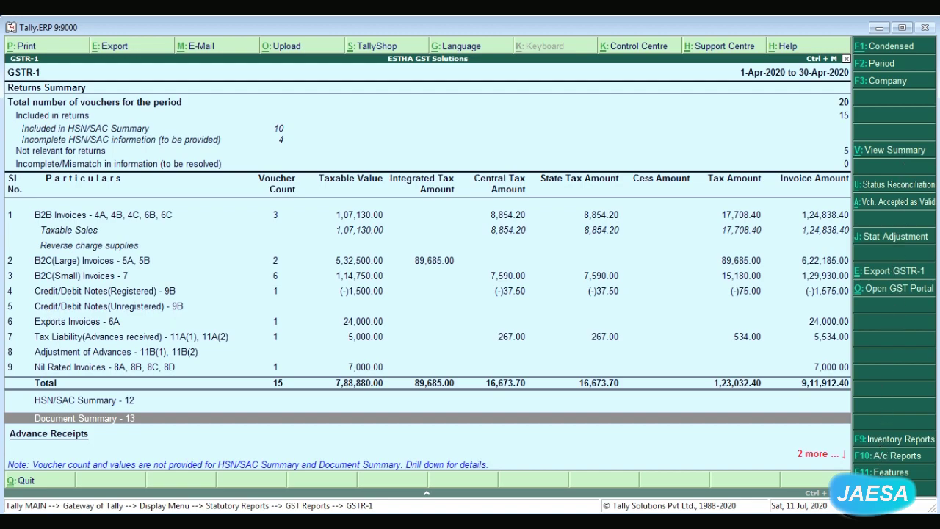
- Review the GSTR-1 configuration, keeping vouchers grouped by HSN/SAC, tax difference up to 1, and actual versus computed tax as Greater or Lesser
key(F12)
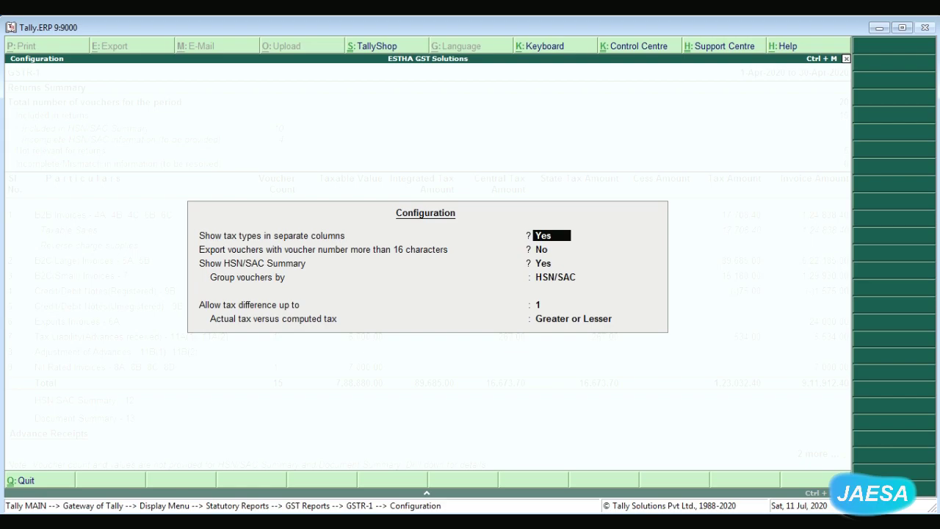
key(Return)
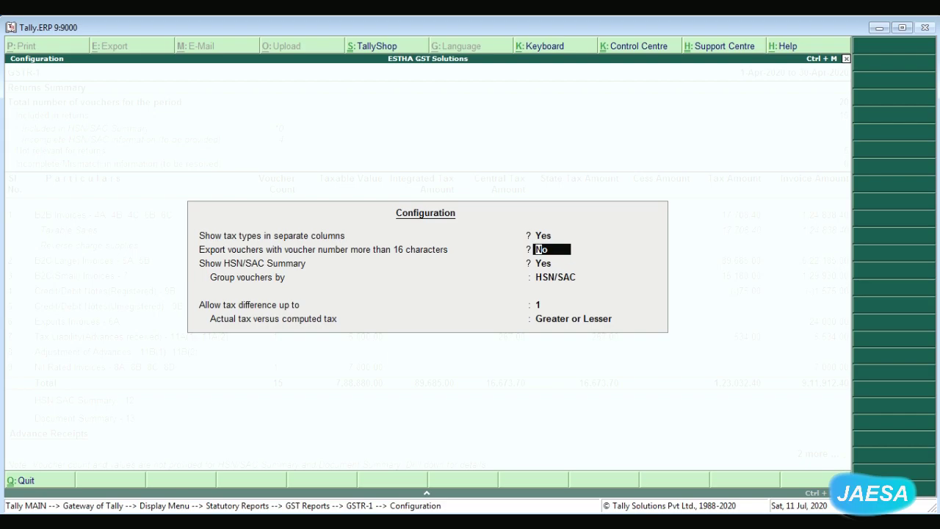
key(Return)
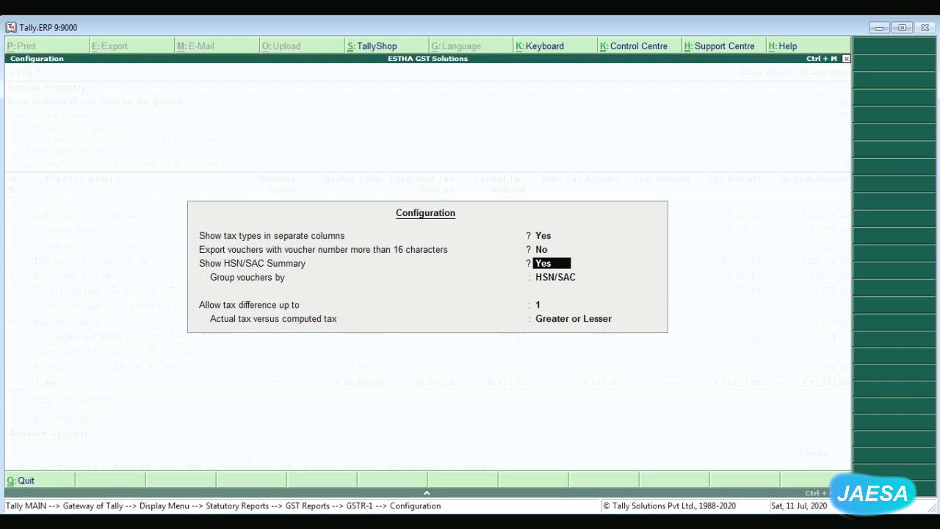
key(Return)
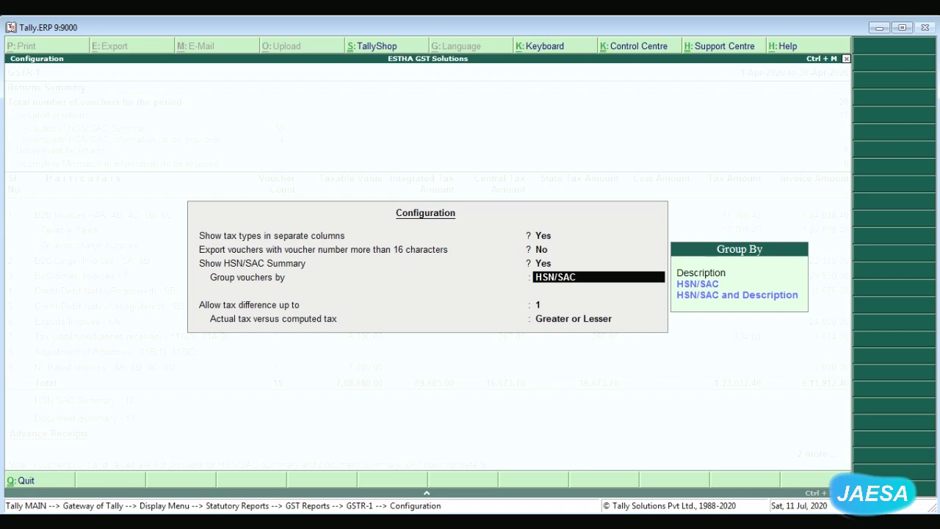
key(Return)
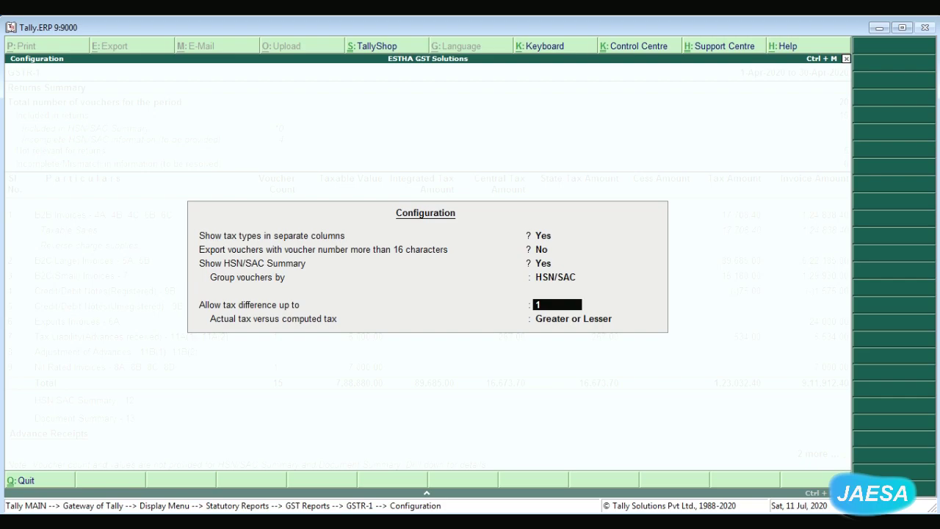
text(0)
key(BackSpace)
key(Return)
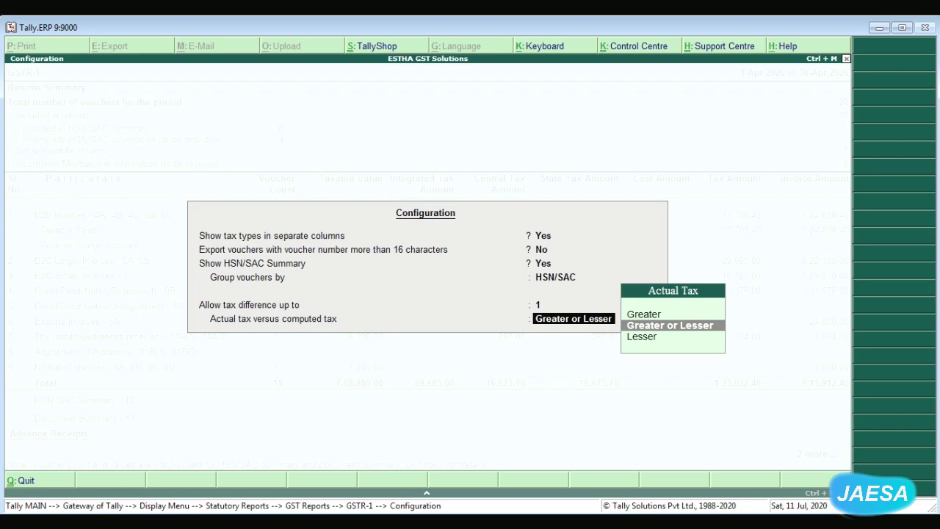
key(Return)
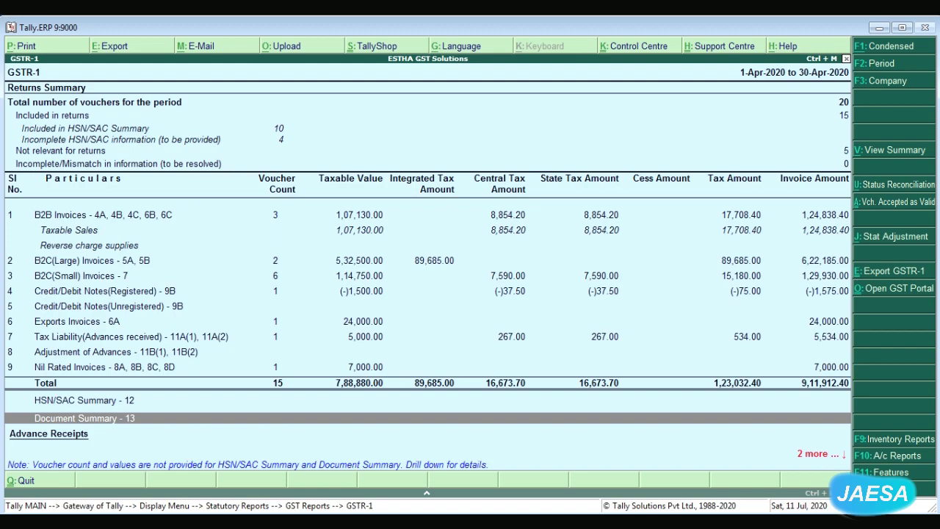
- Export GSTR-1 in Excel (Spreadsheet) format for all vouchers with the document summary, overwriting the existing file
click(897, 276)
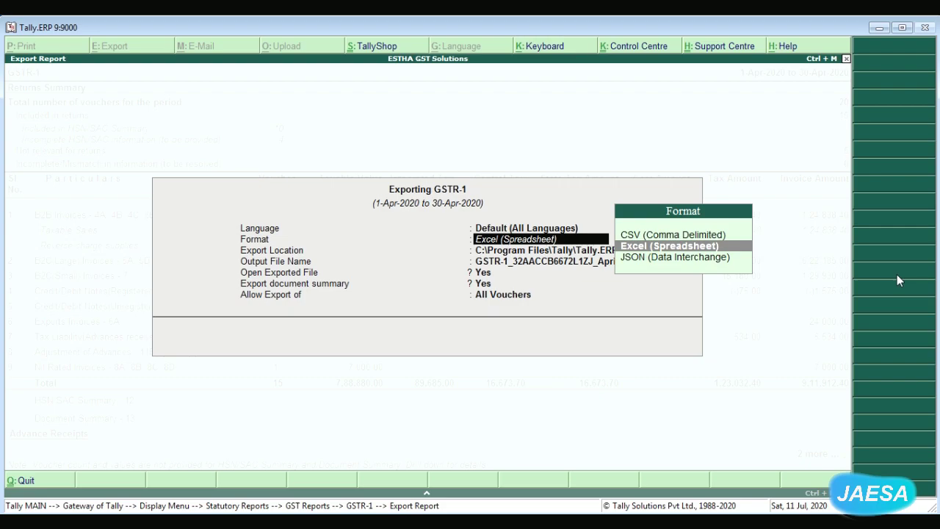
key(Down)
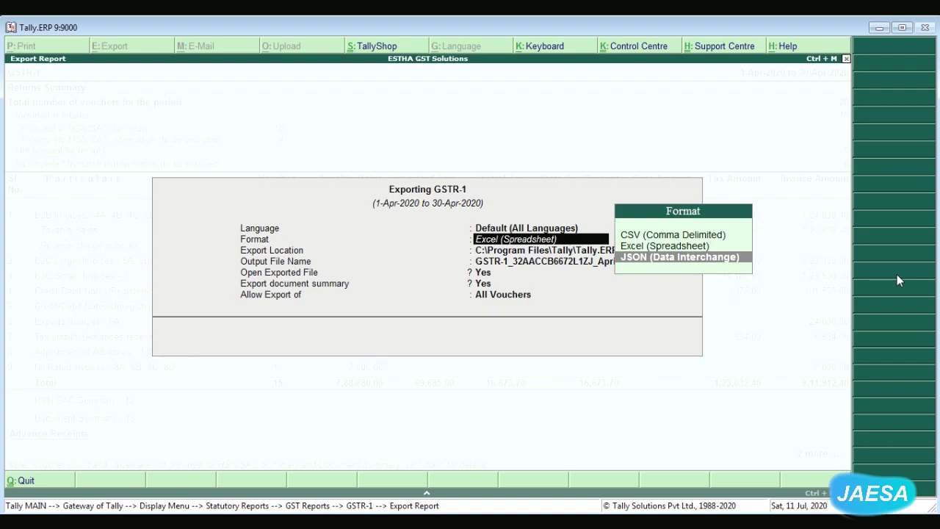
key(Up)
key(Up)
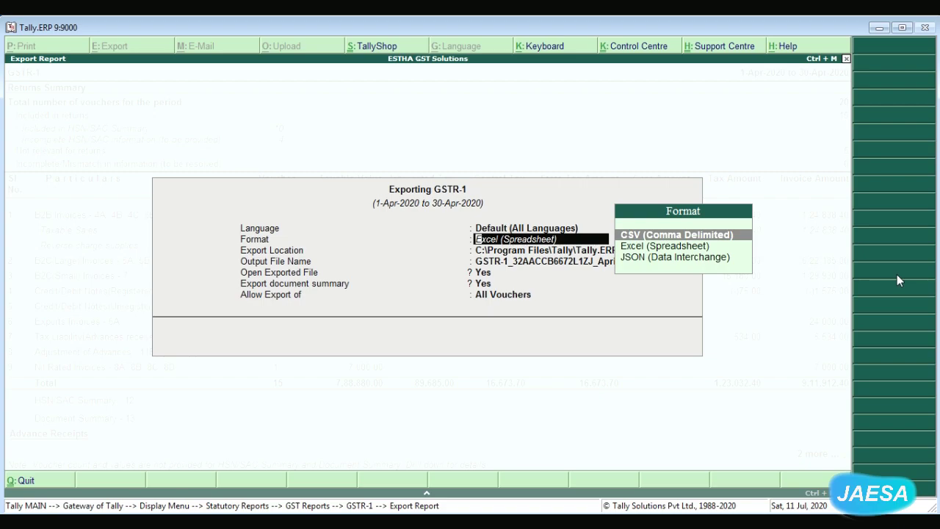
key(Down)
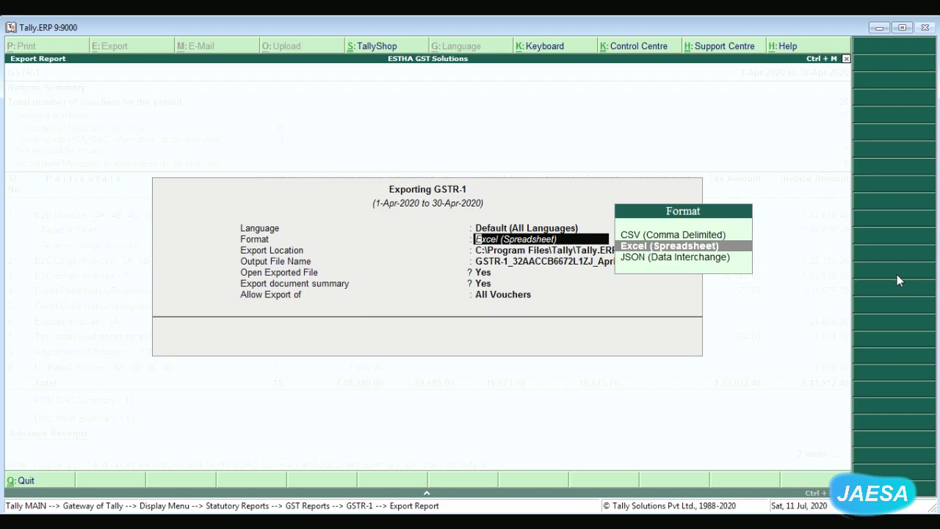
key(Return)
key(Return)
key(Return)
key(Return)
key(Return)
key(Return)
key(Return)
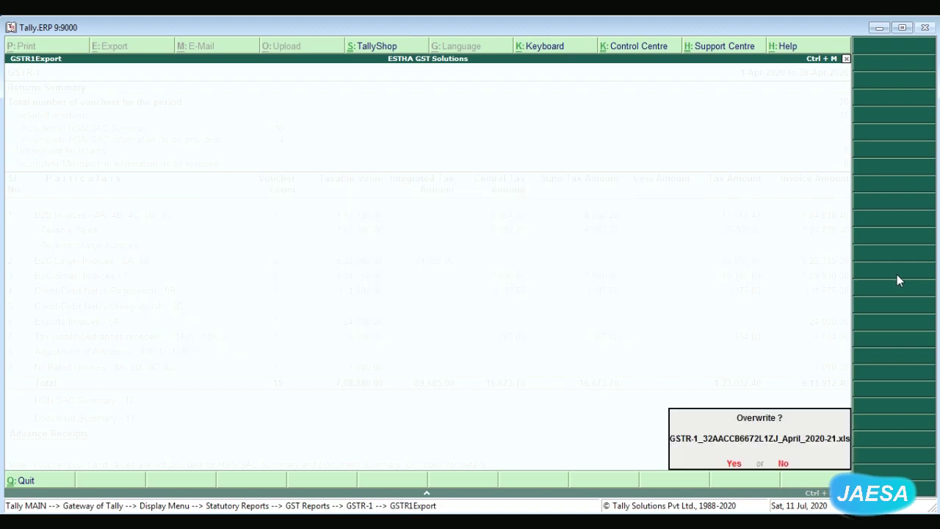
key(Return)
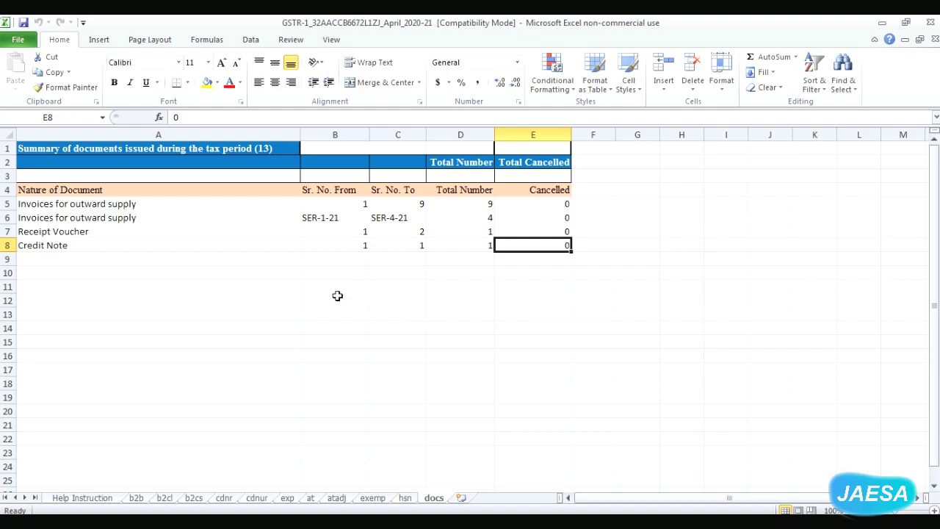
- Examine the b2b, b2cl, b2cs, hsn and docs sheets of the exported workbook, and close it
click(136, 499)
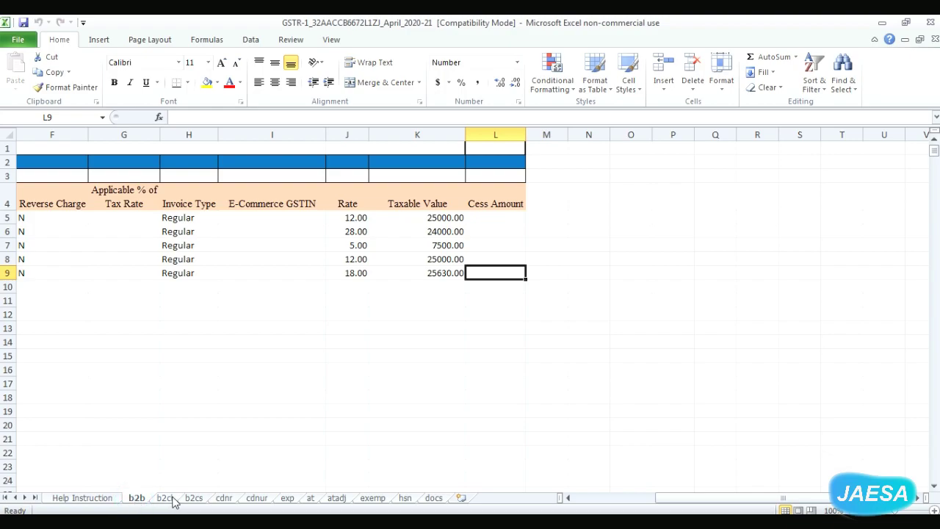
click(169, 499)
click(194, 499)
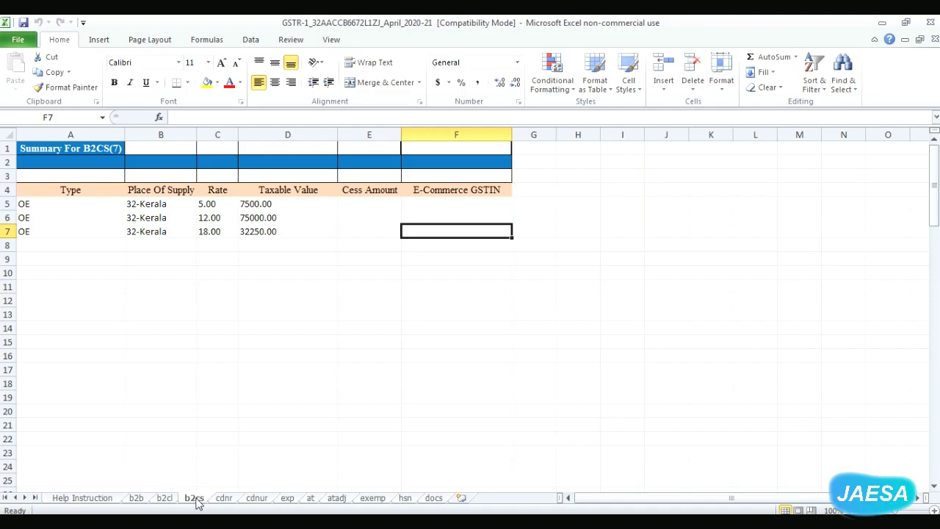
click(410, 499)
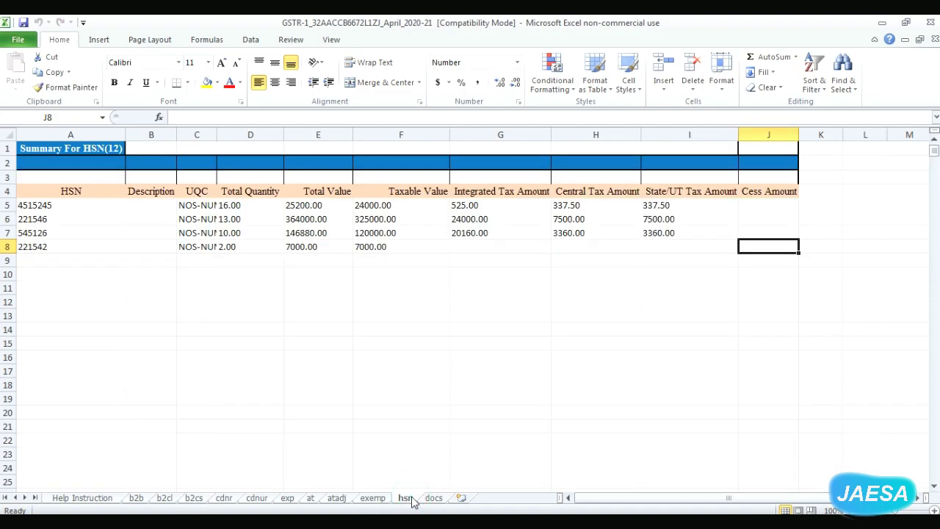
click(433, 499)
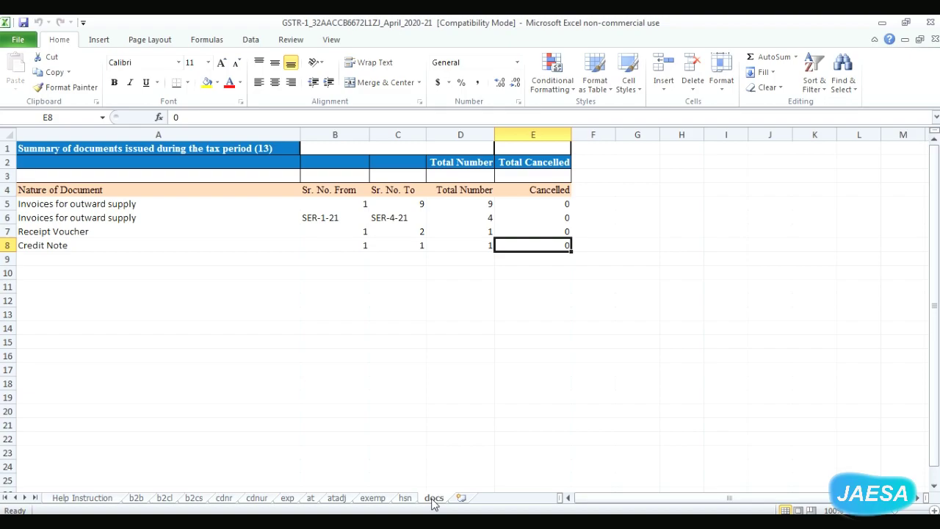
click(929, 25)
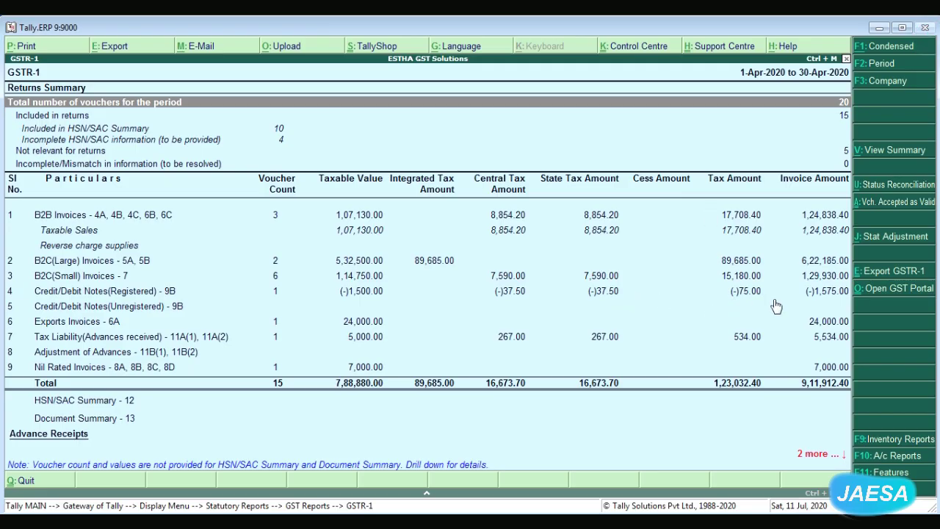
- Export GSTR-1 in JSON (Data Interchange) format for all vouchers with the document summary, overwriting the existing file
click(878, 272)
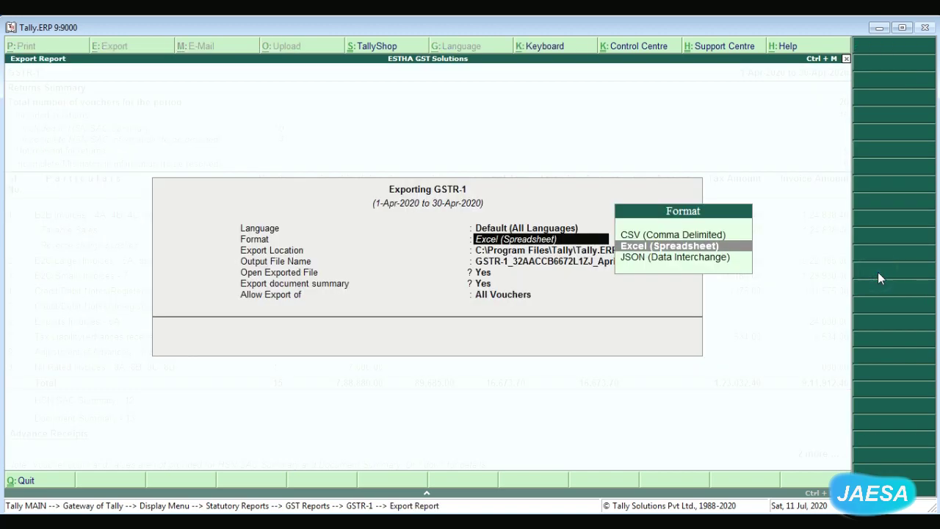
key(Down)
key(Return)
key(Return)
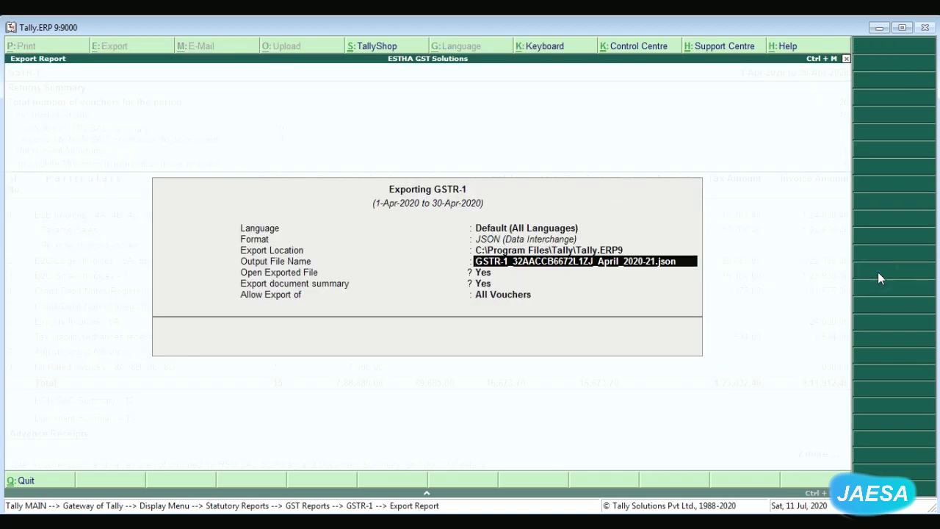
key(Return)
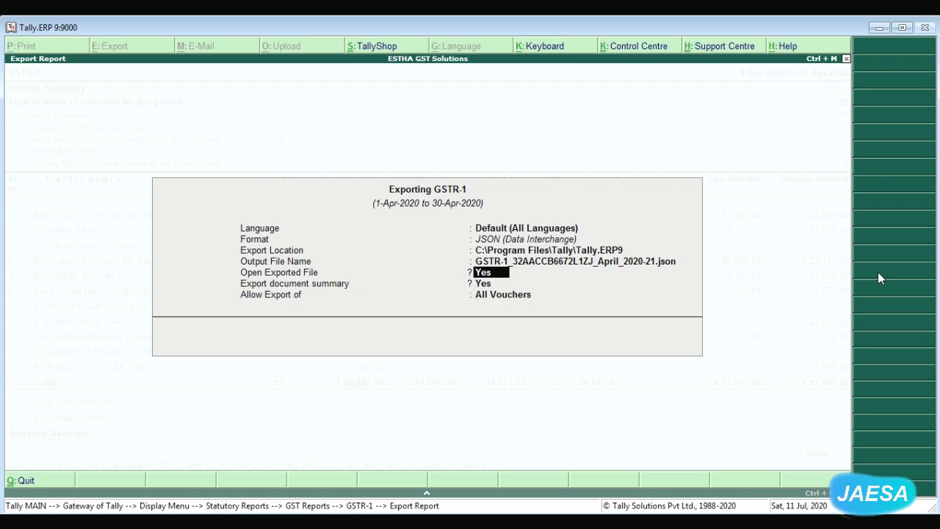
key(Return)
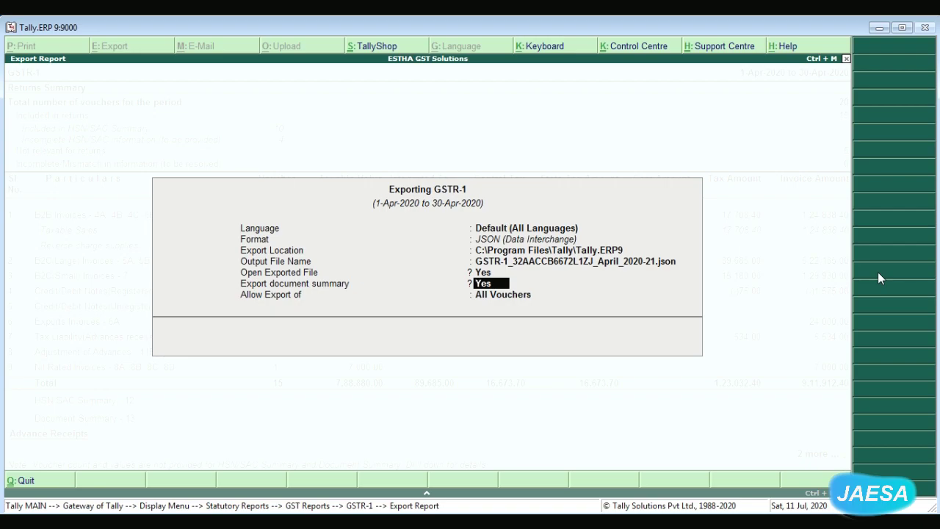
key(Return)
key(Return)
key(Return)
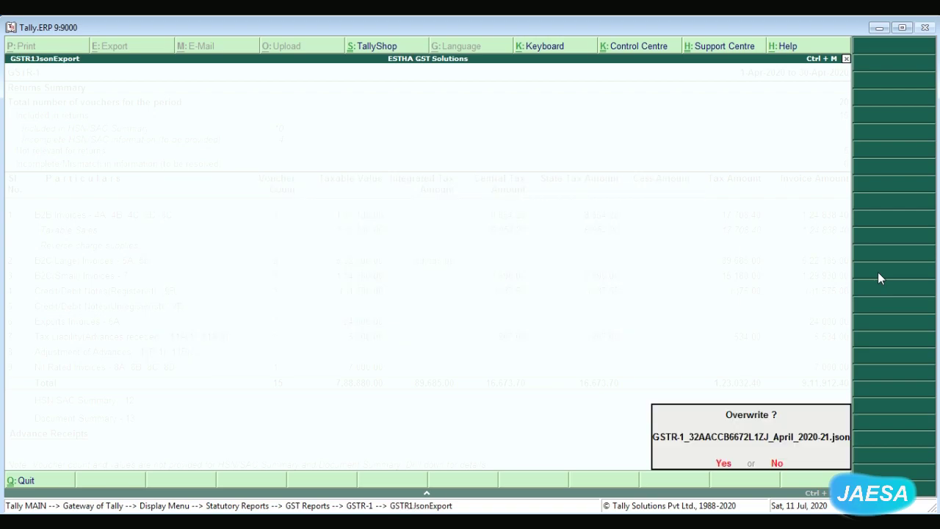
key(Return)
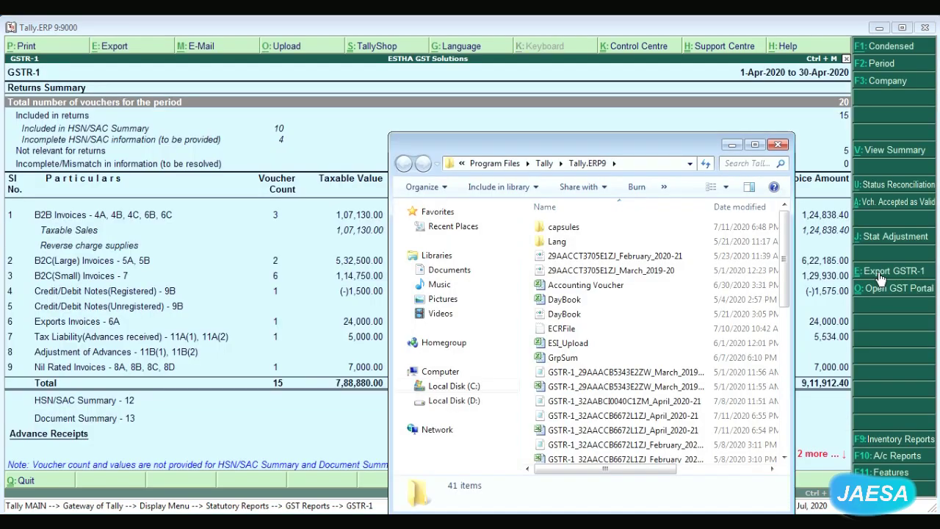
- Look over the GSTR-1 JSON files in the Tally.ERP9 export folder, and close the folder window
click(633, 373)
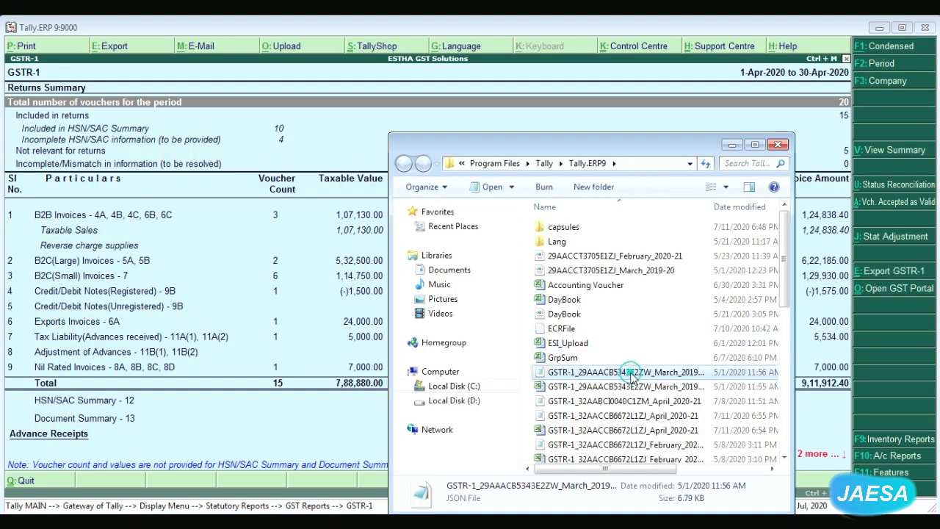
click(628, 402)
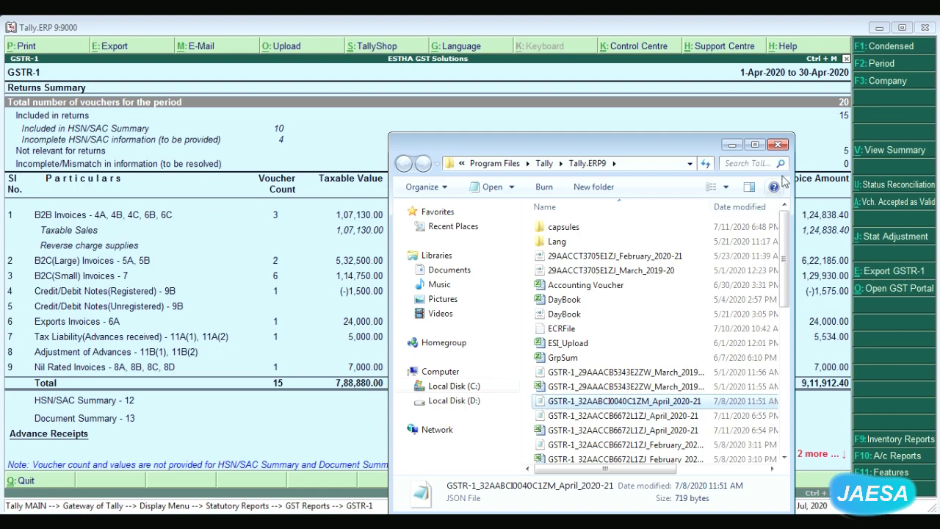
click(779, 145)
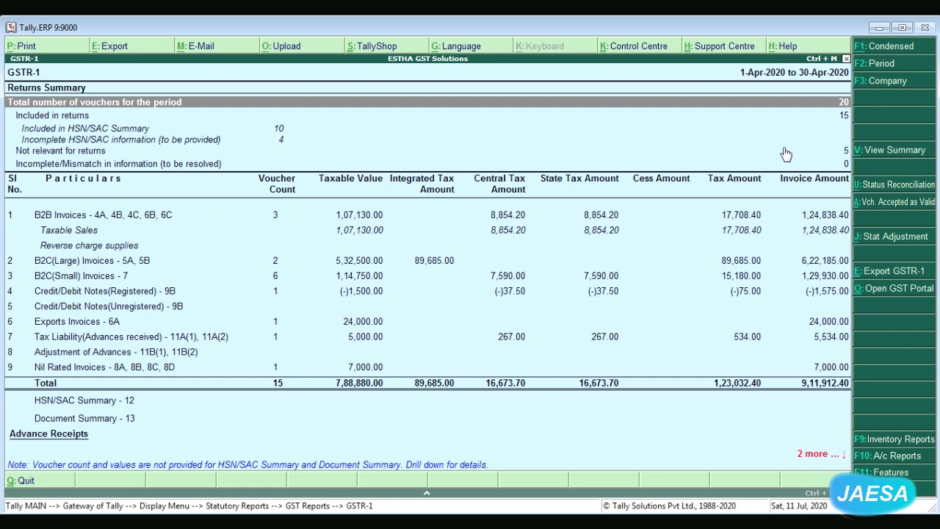